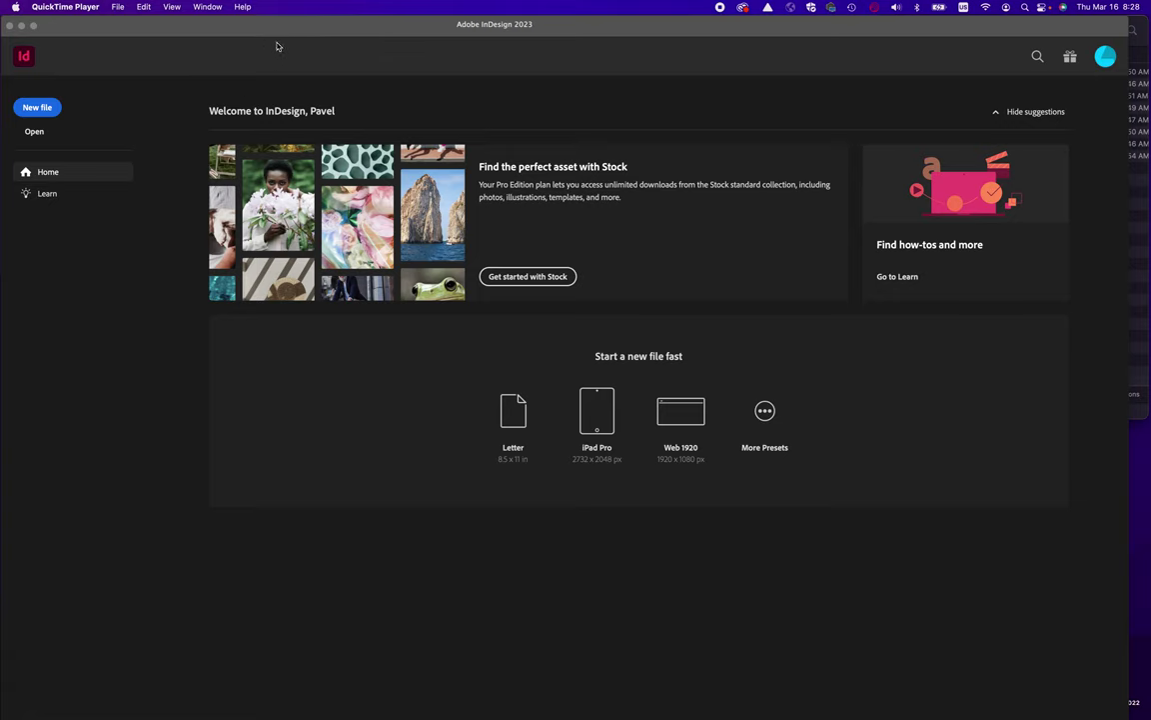
# Step: Create a new single-page Letter document, 8.5 x 11 in, keeping 0.5 in margins on every side
pyautogui.click(34, 108)
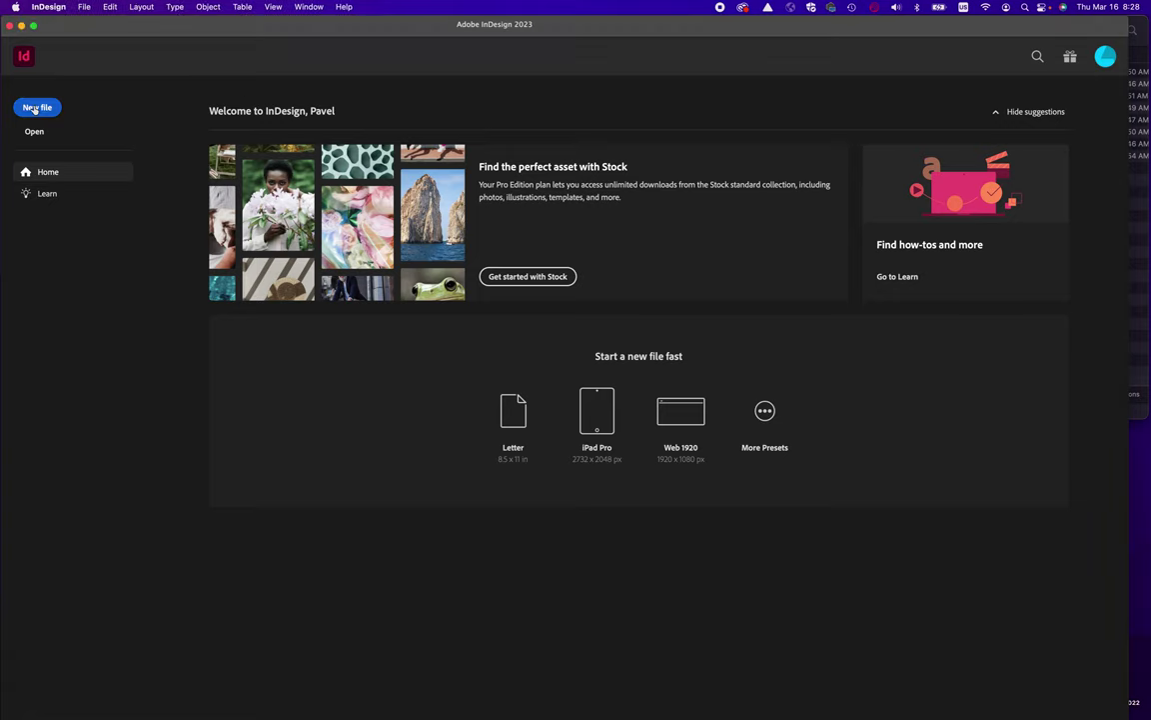
pyautogui.click(34, 108)
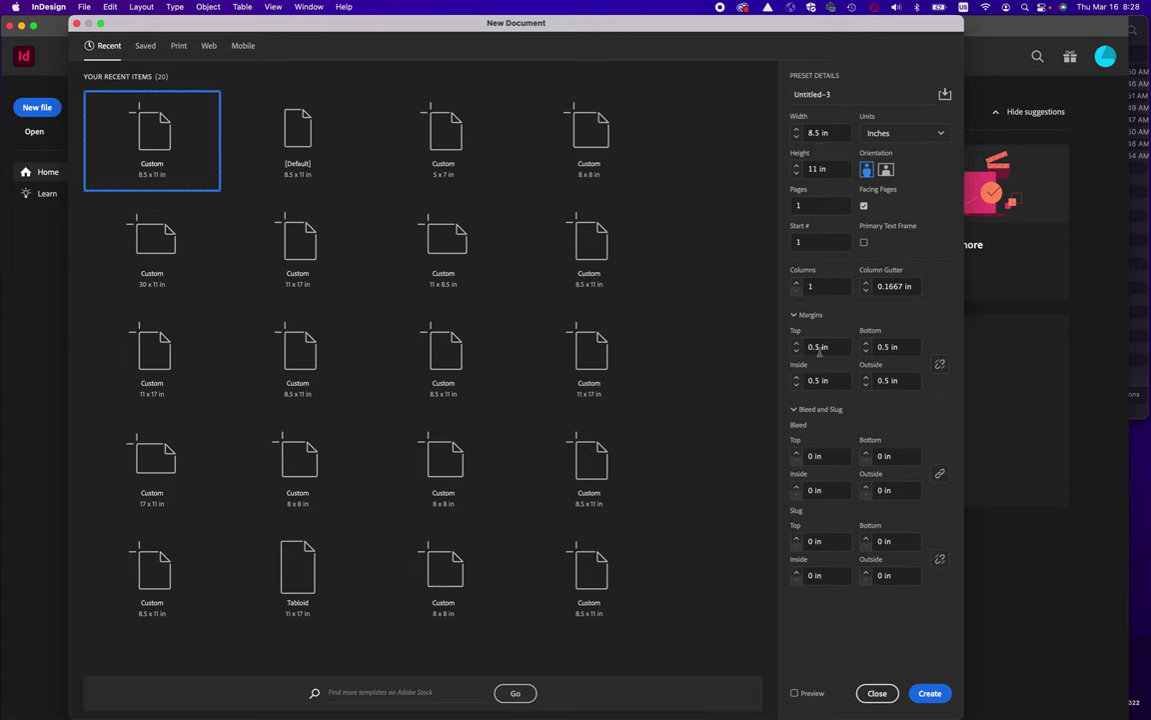
pyautogui.click(930, 694)
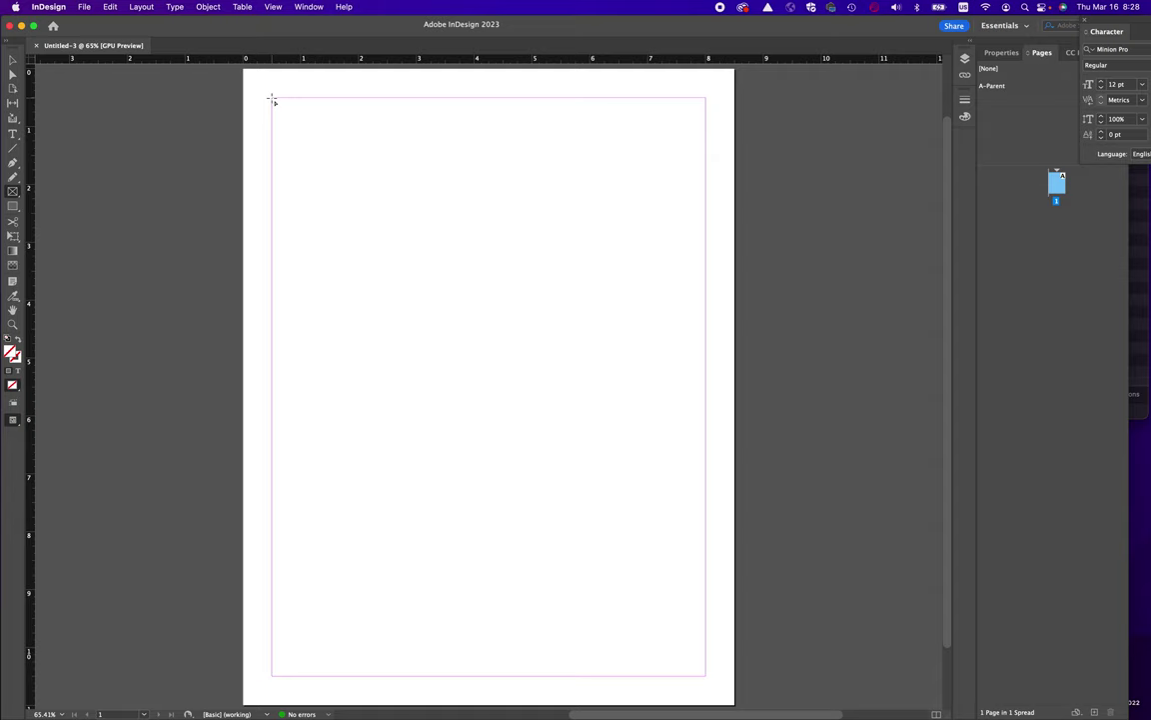
# Step: Drag a frame from the top-left margin corner and split it into four columns
pyautogui.moveTo(272, 100); pyautogui.dragTo(689, 651)
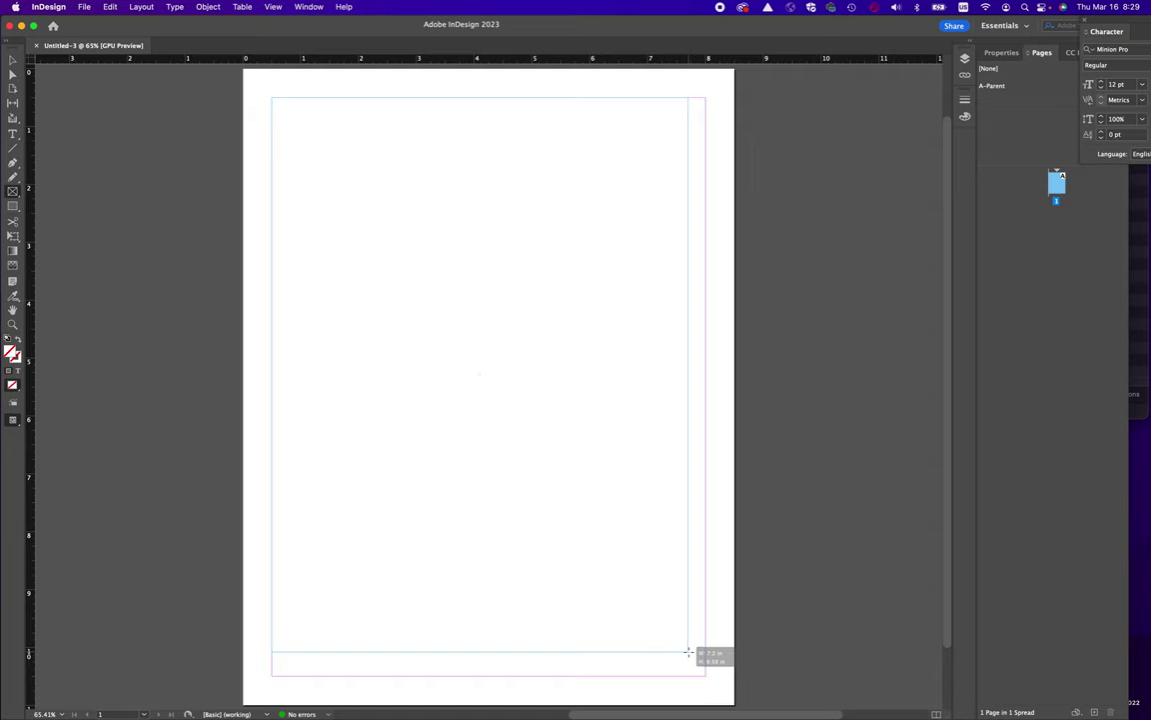
pyautogui.press('Right')
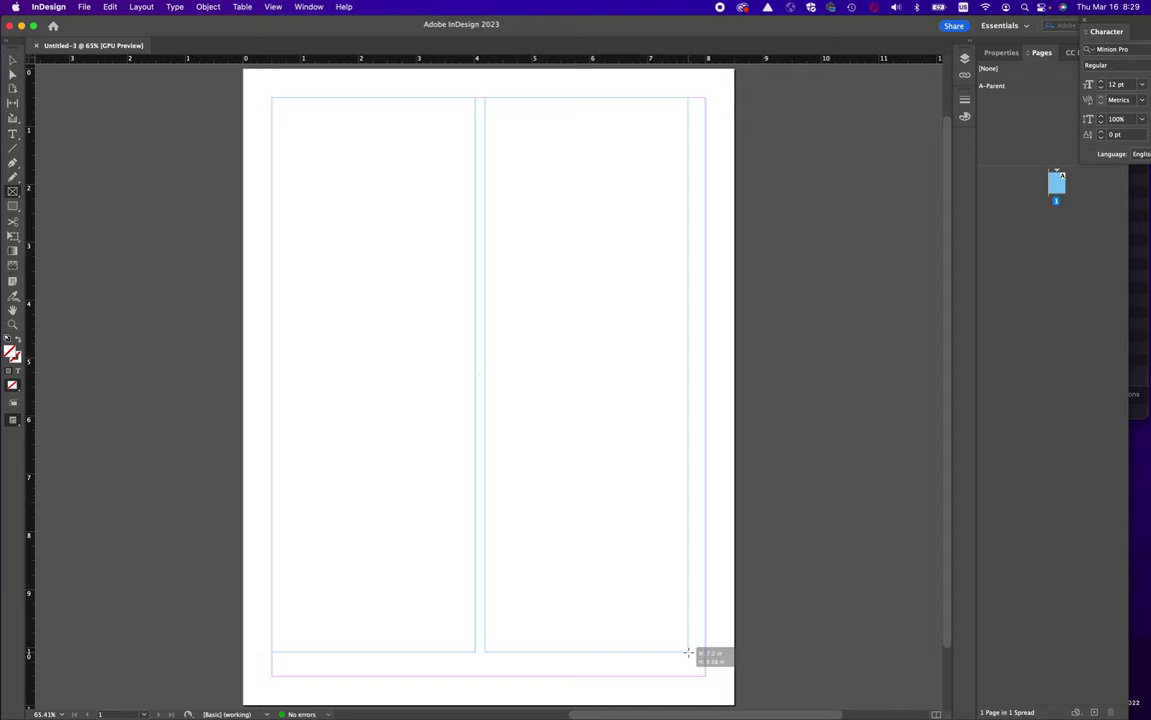
pyautogui.moveTo(689, 651); pyautogui.dragTo(689, 653)
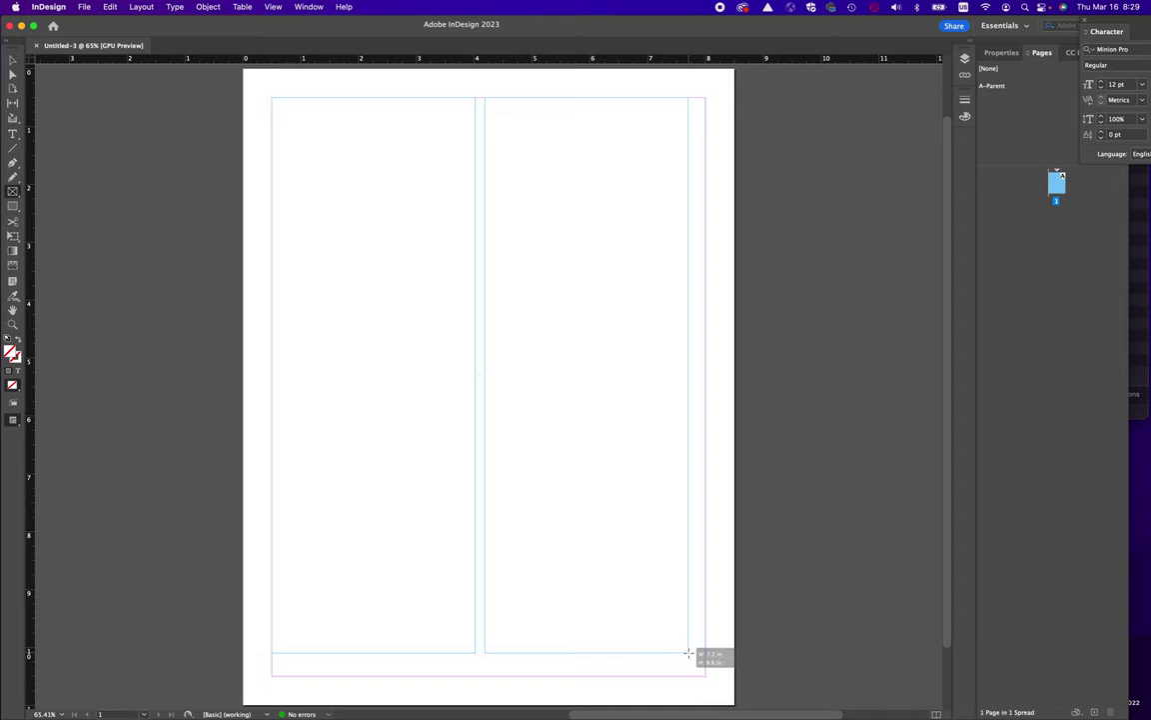
pyautogui.press('Right')
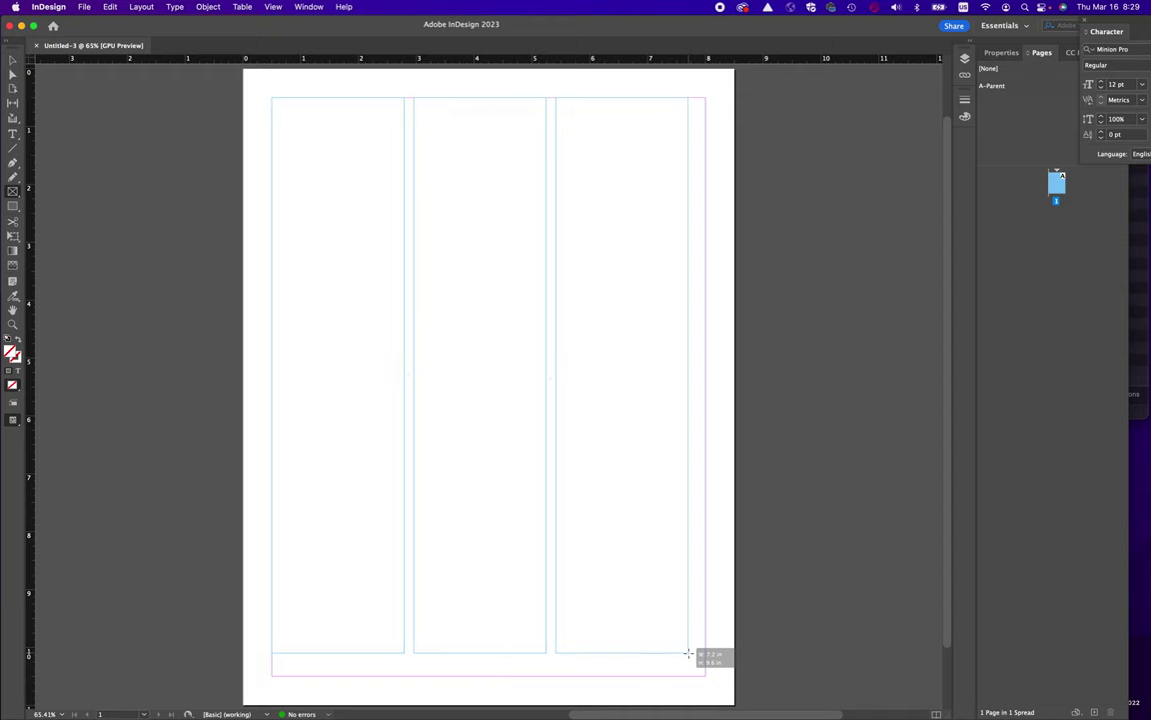
pyautogui.press('Right')
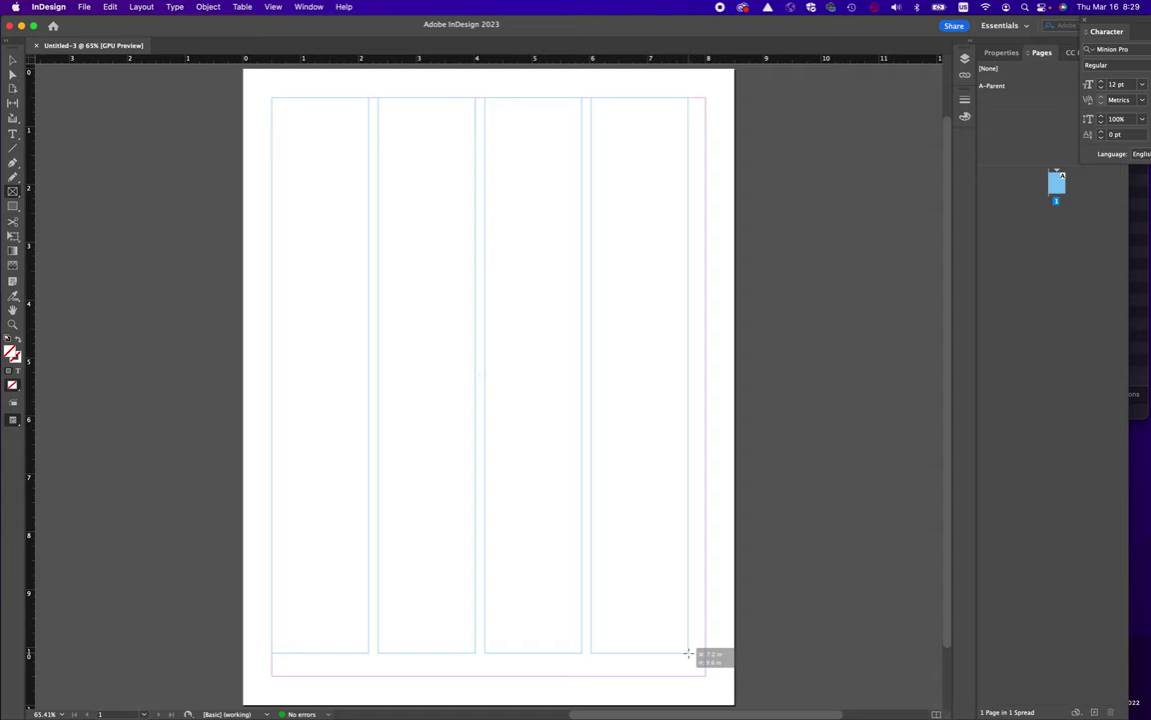
# Step: Split the frames into four rows and stretch the grid to the bottom-right margin corner
pyautogui.press('Up')
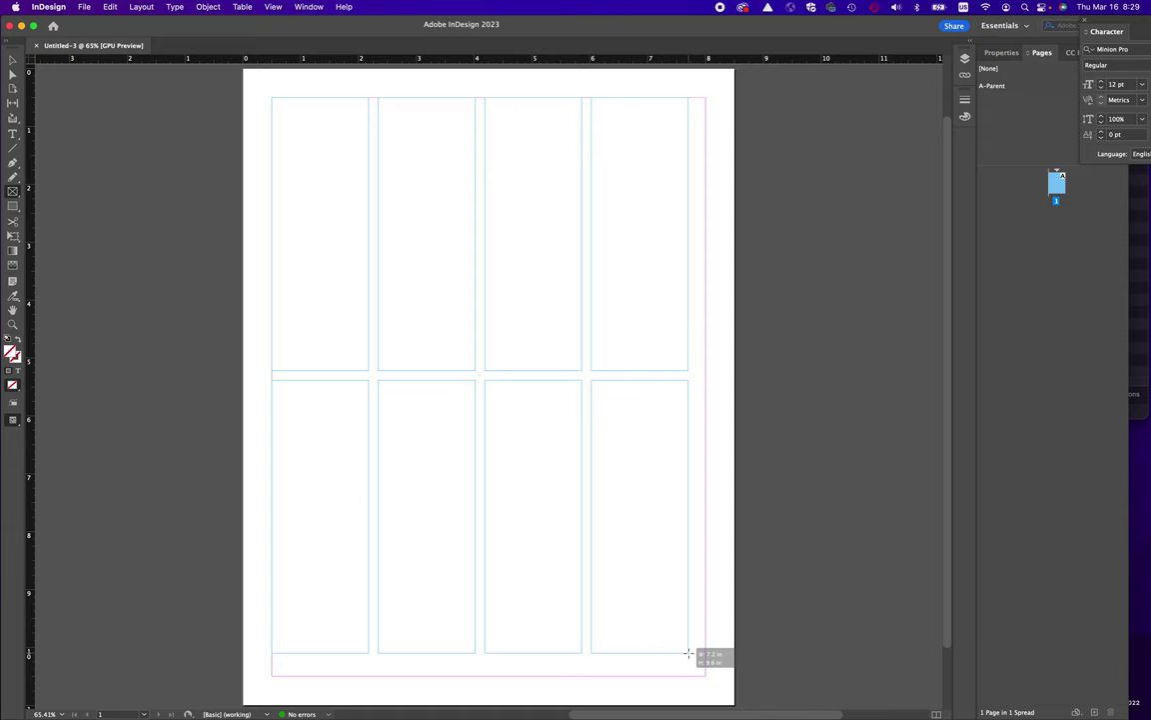
pyautogui.press('Up')
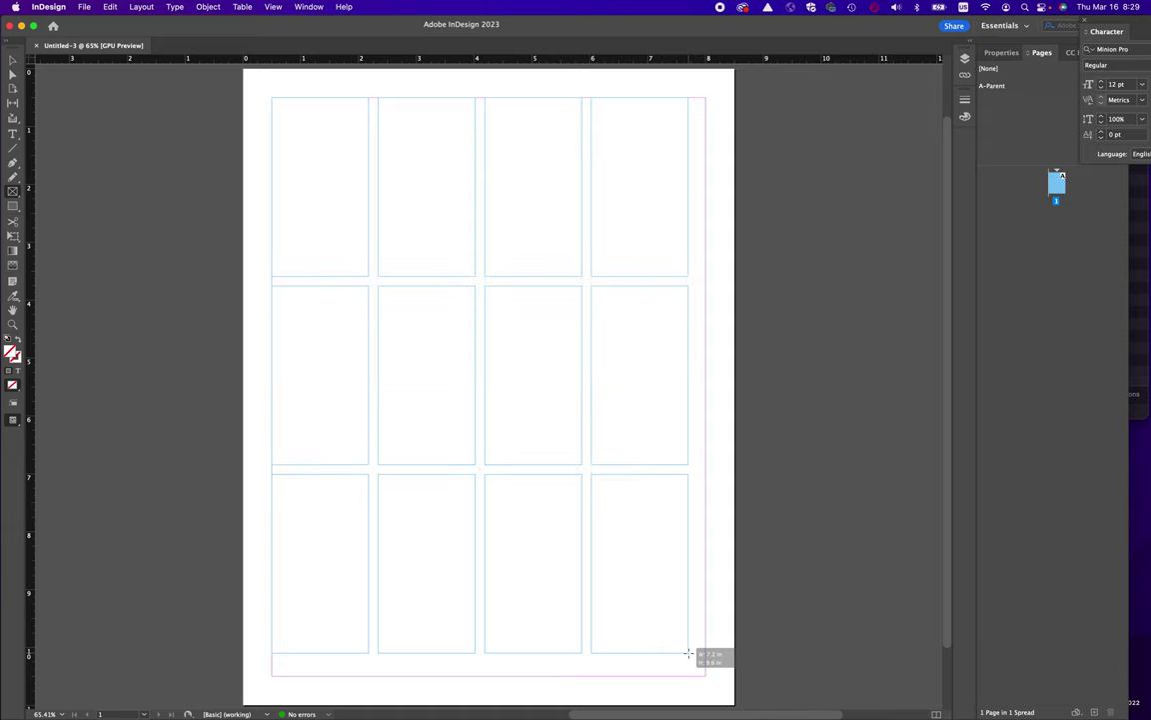
pyautogui.press('Up')
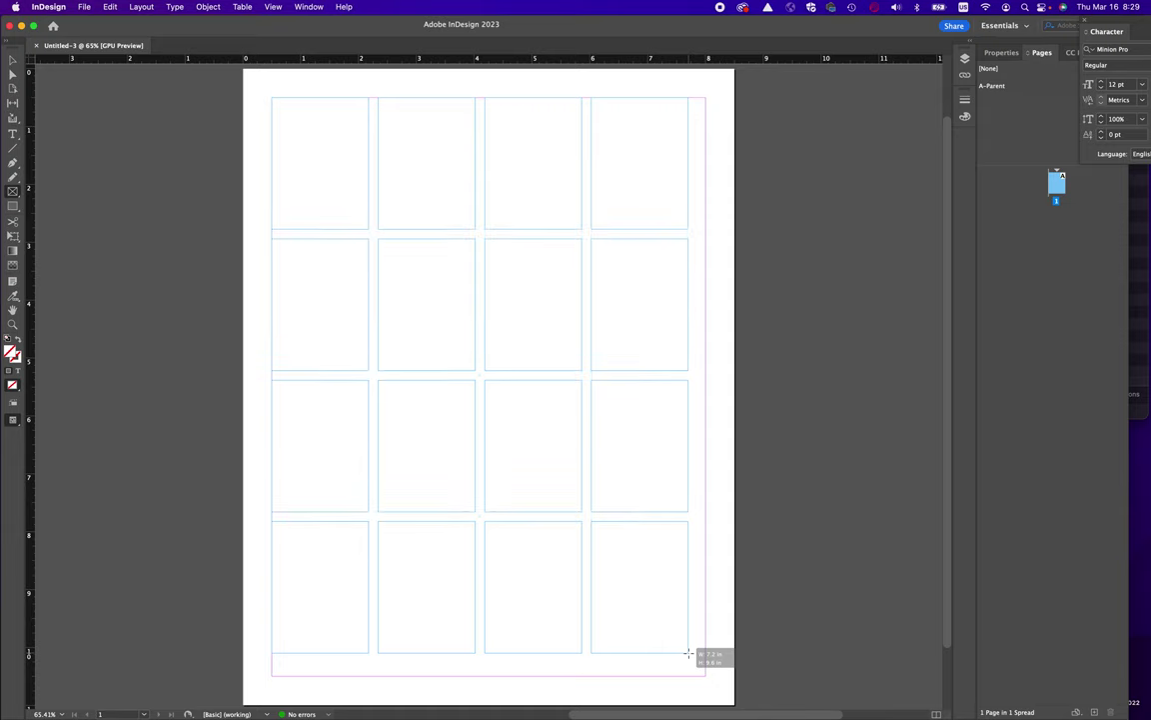
pyautogui.press('Up')
pyautogui.press('Down')
pyautogui.moveTo(689, 654); pyautogui.dragTo(704, 678)
pyautogui.press('Up')
pyautogui.press('Down')
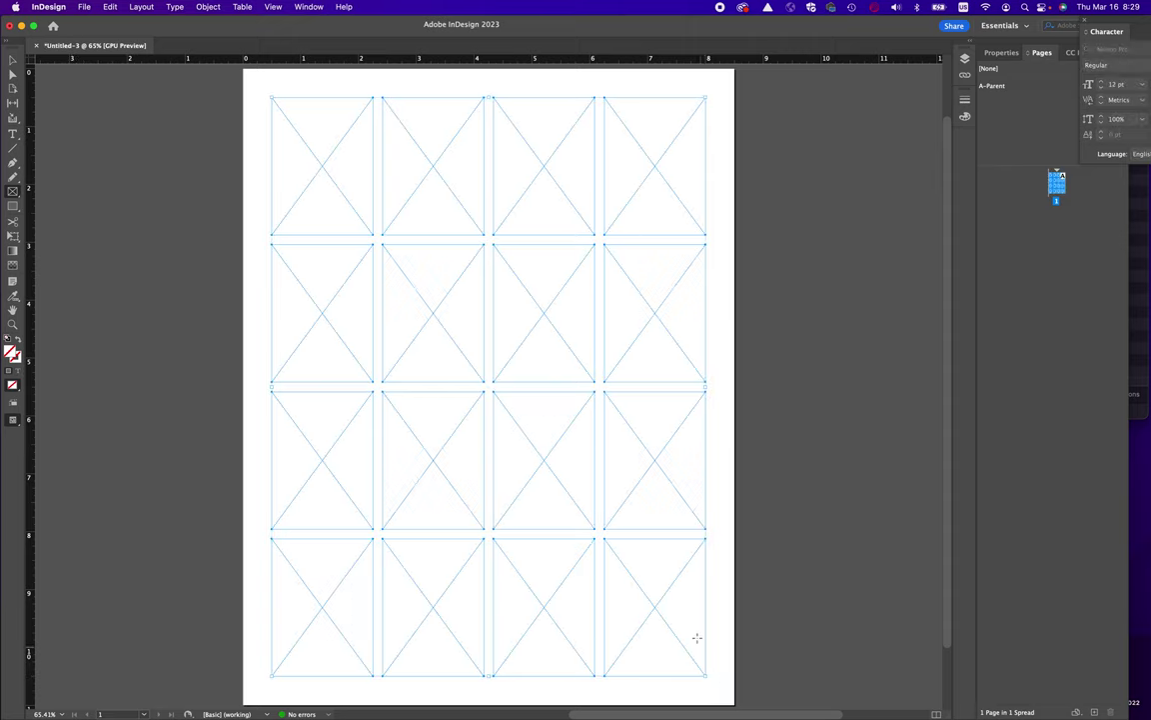
# Step: With the Gap tool, drag the gap between rows 1 and 2 downward
pyautogui.click(13, 104)
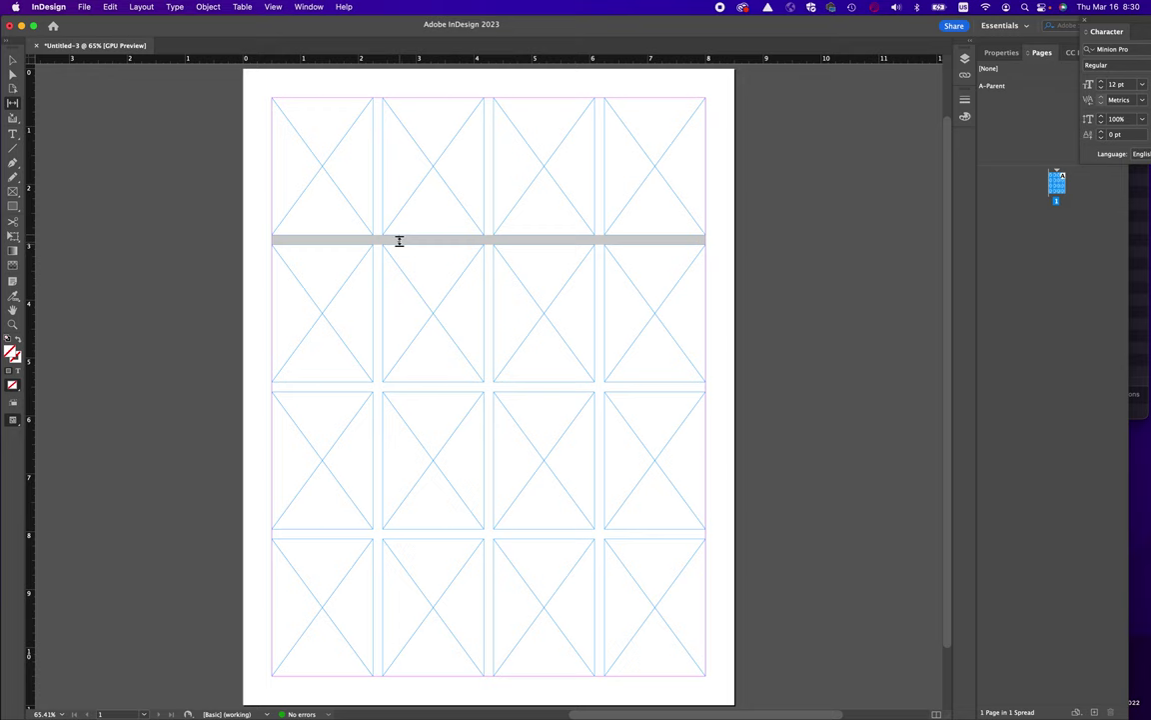
pyautogui.moveTo(399, 241); pyautogui.dragTo(405, 280)
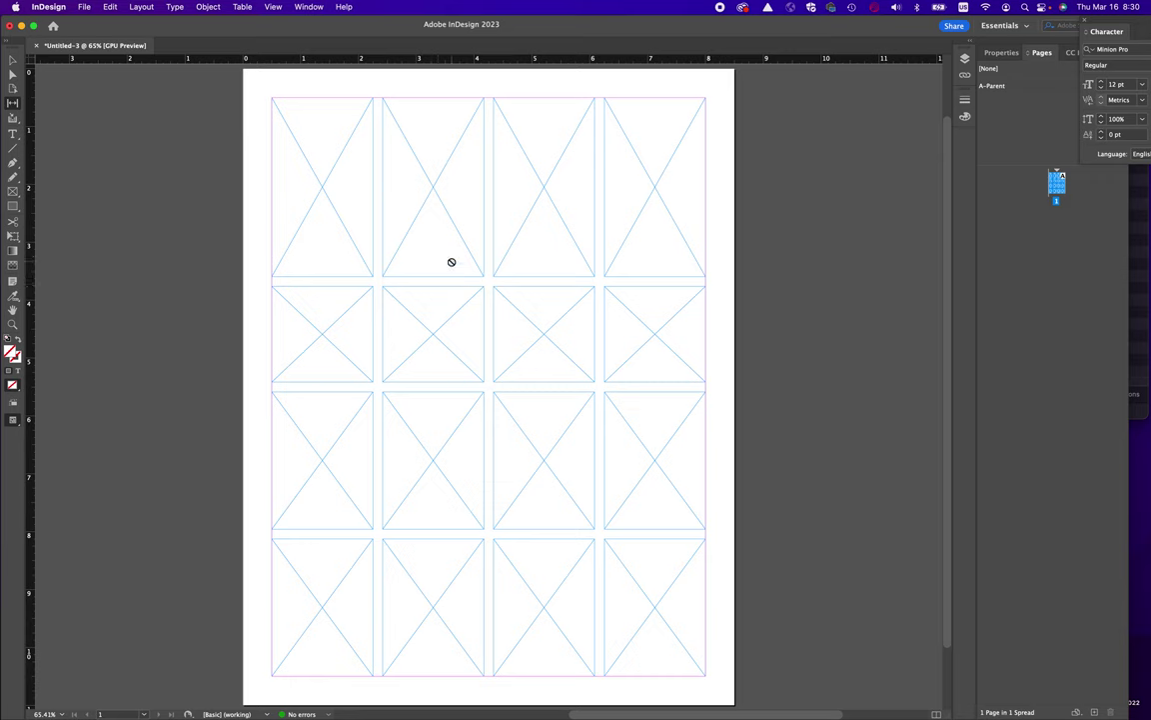
# Step: Drag nine horizontal and vertical gaps so frame widths and heights vary across every row
pyautogui.moveTo(434, 280); pyautogui.dragTo(431, 214)
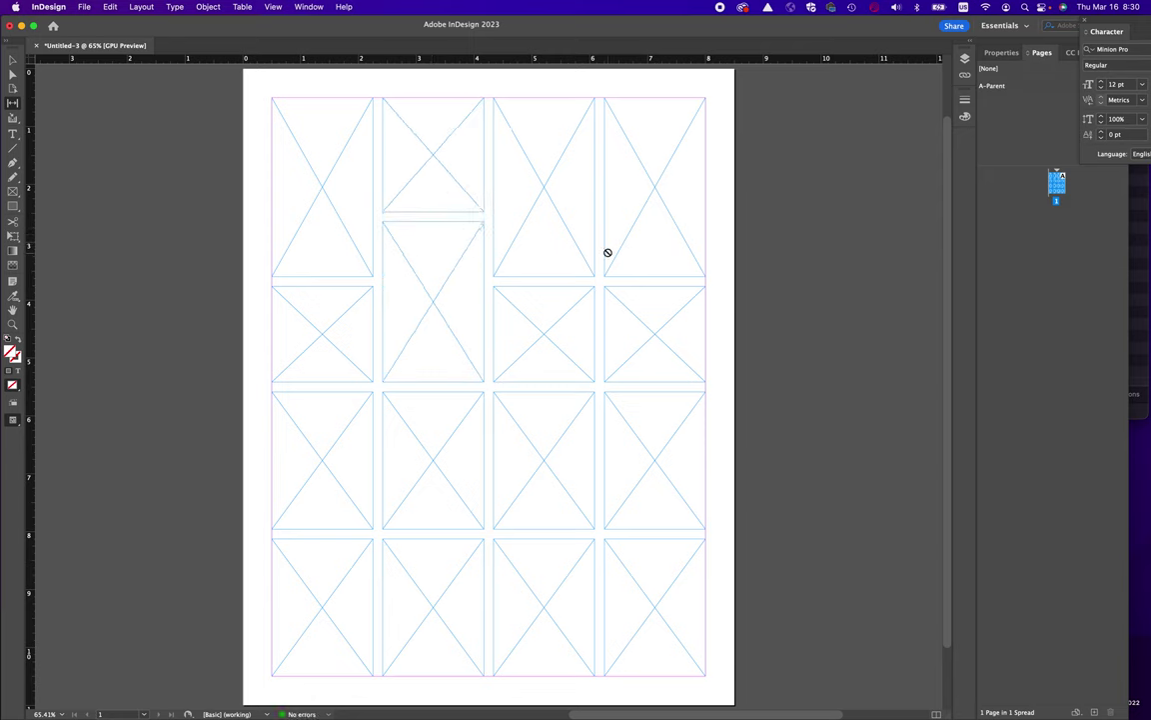
pyautogui.moveTo(601, 248); pyautogui.dragTo(633, 252)
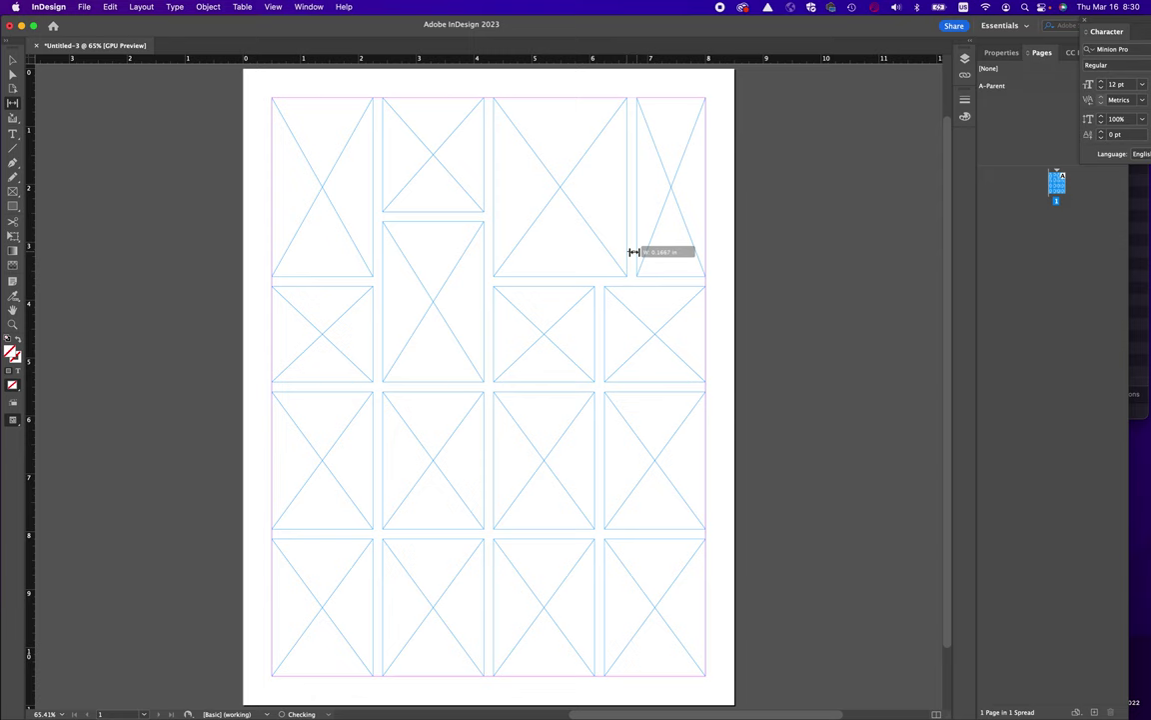
pyautogui.moveTo(598, 329); pyautogui.dragTo(563, 332)
pyautogui.moveTo(481, 283); pyautogui.dragTo(488, 289)
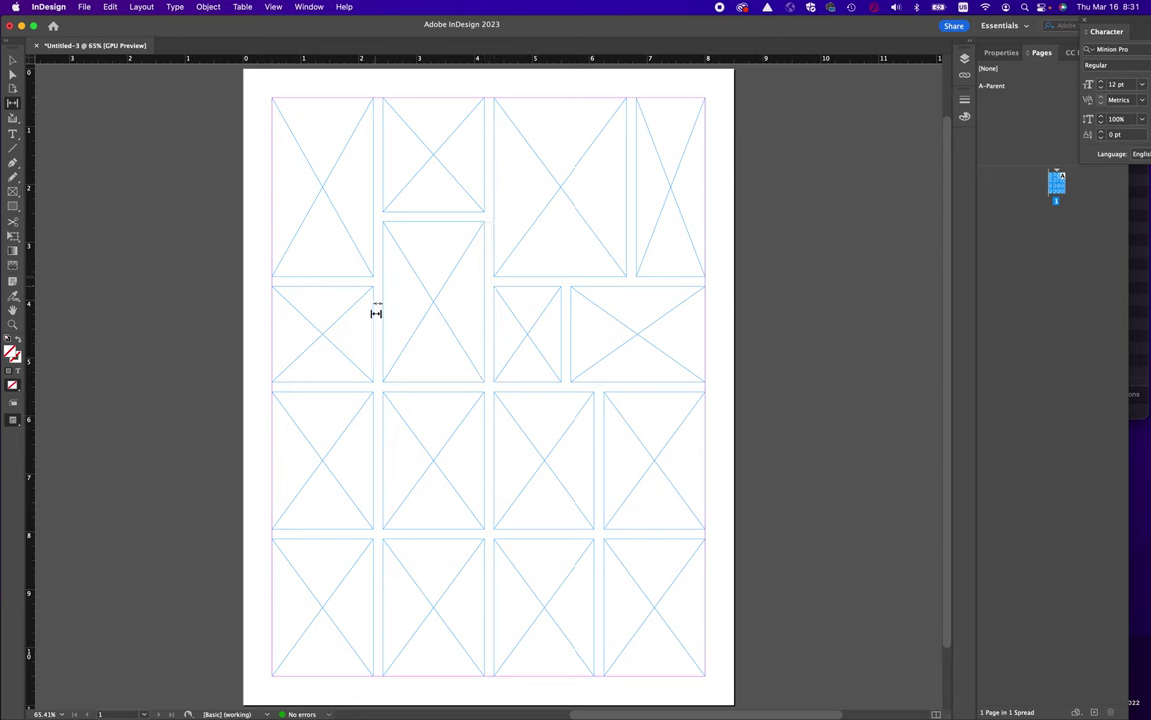
pyautogui.moveTo(377, 465); pyautogui.dragTo(409, 470)
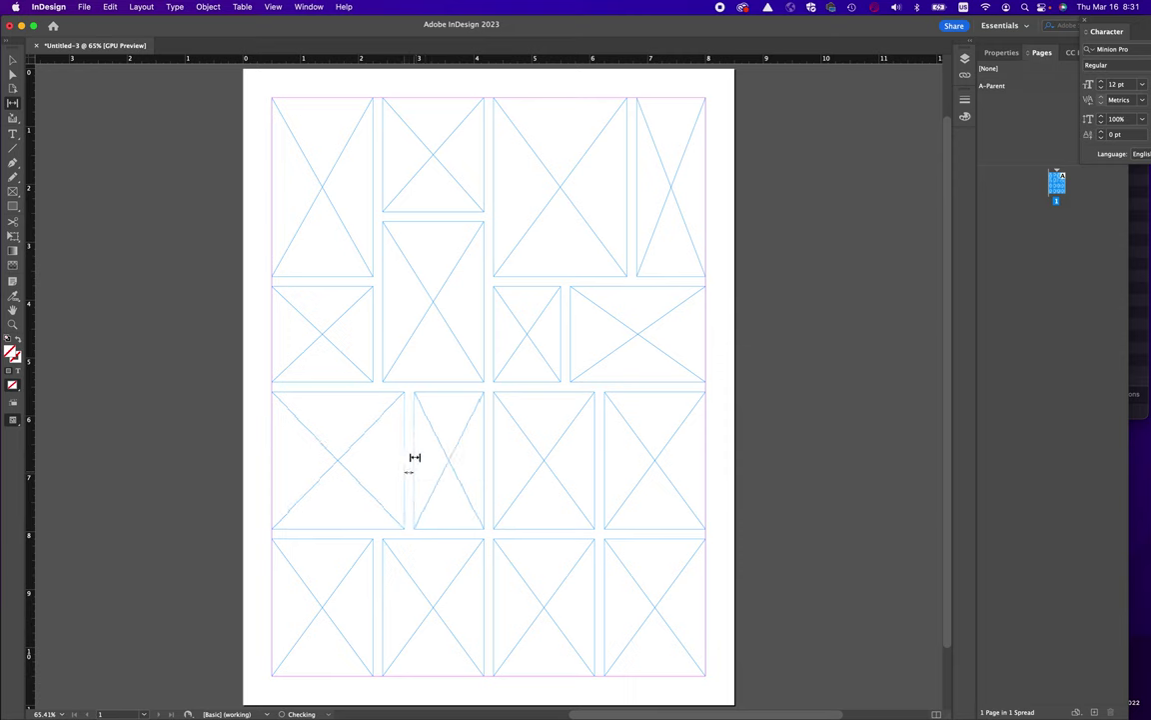
pyautogui.moveTo(450, 388)
pyautogui.mouseDown()
pyautogui.moveTo(452, 368)
pyautogui.moveTo(396, 380)
pyautogui.moveTo(395, 392)
pyautogui.moveTo(441, 365)
pyautogui.moveTo(438, 396)
pyautogui.mouseUp()
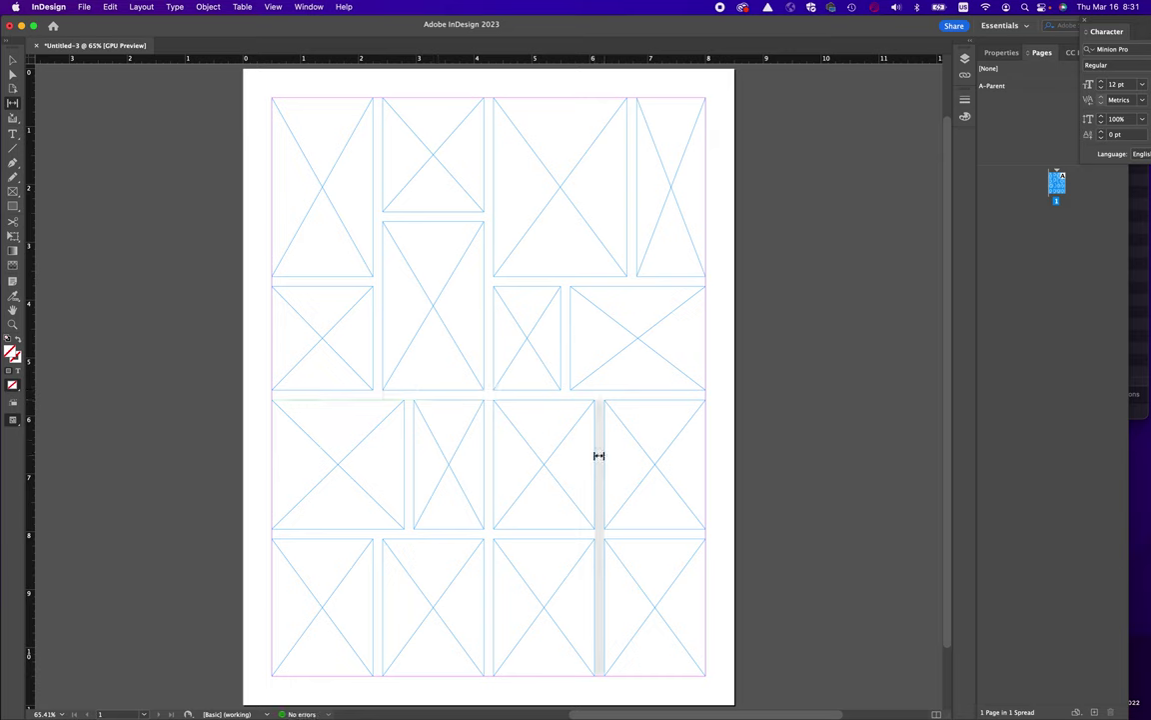
pyautogui.moveTo(599, 455)
pyautogui.mouseDown()
pyautogui.moveTo(566, 455)
pyautogui.moveTo(612, 458)
pyautogui.mouseUp()
pyautogui.moveTo(539, 532); pyautogui.dragTo(548, 499)
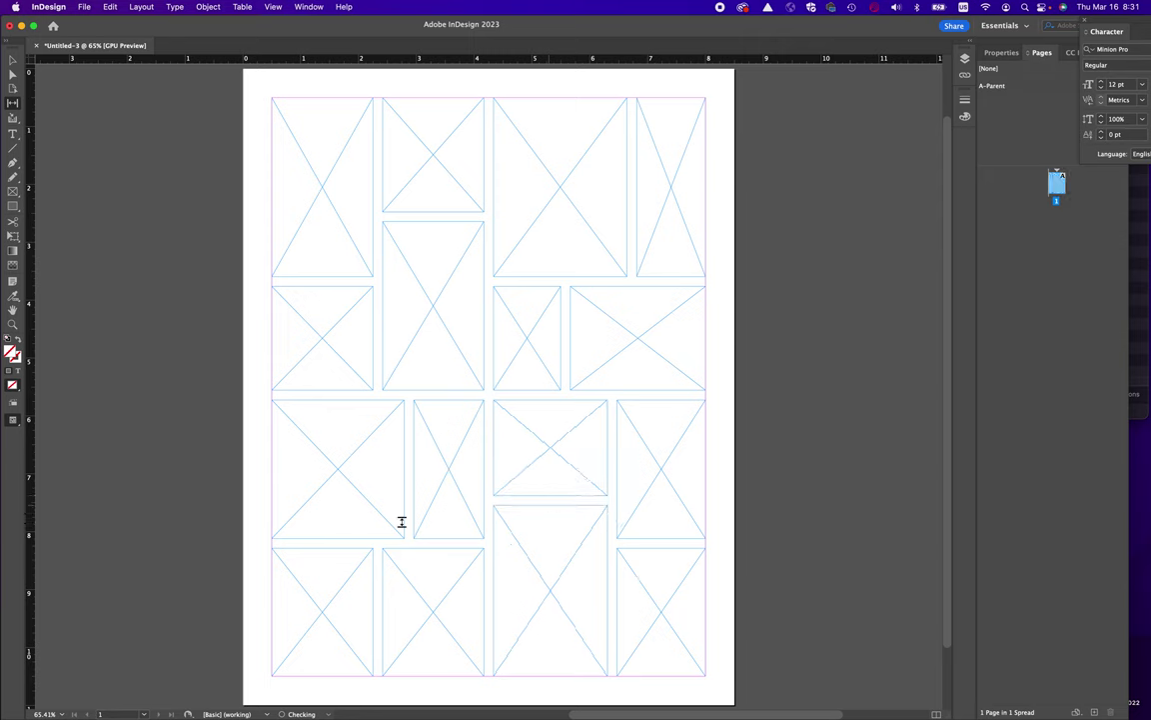
pyautogui.moveTo(380, 582); pyautogui.dragTo(347, 580)
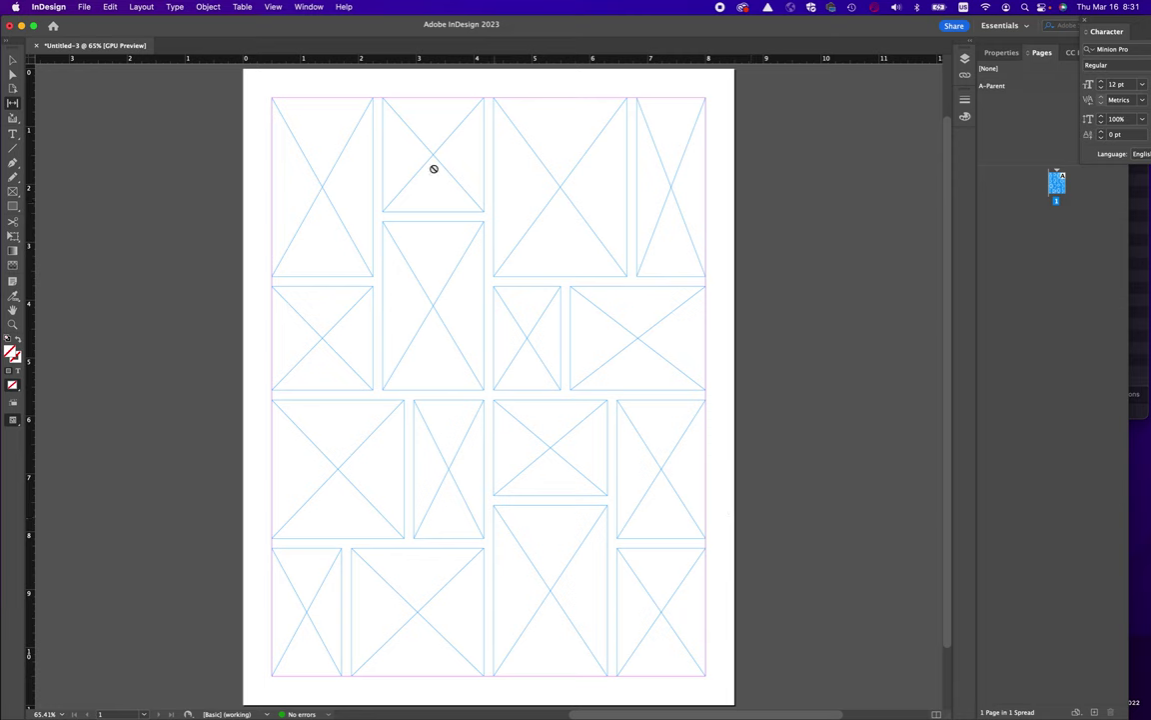
# Step: Drag the first JPEG from the Random slides for presentations folder into the narrow second-row frame
pyautogui.click(12, 62)
pyautogui.click(1143, 212)
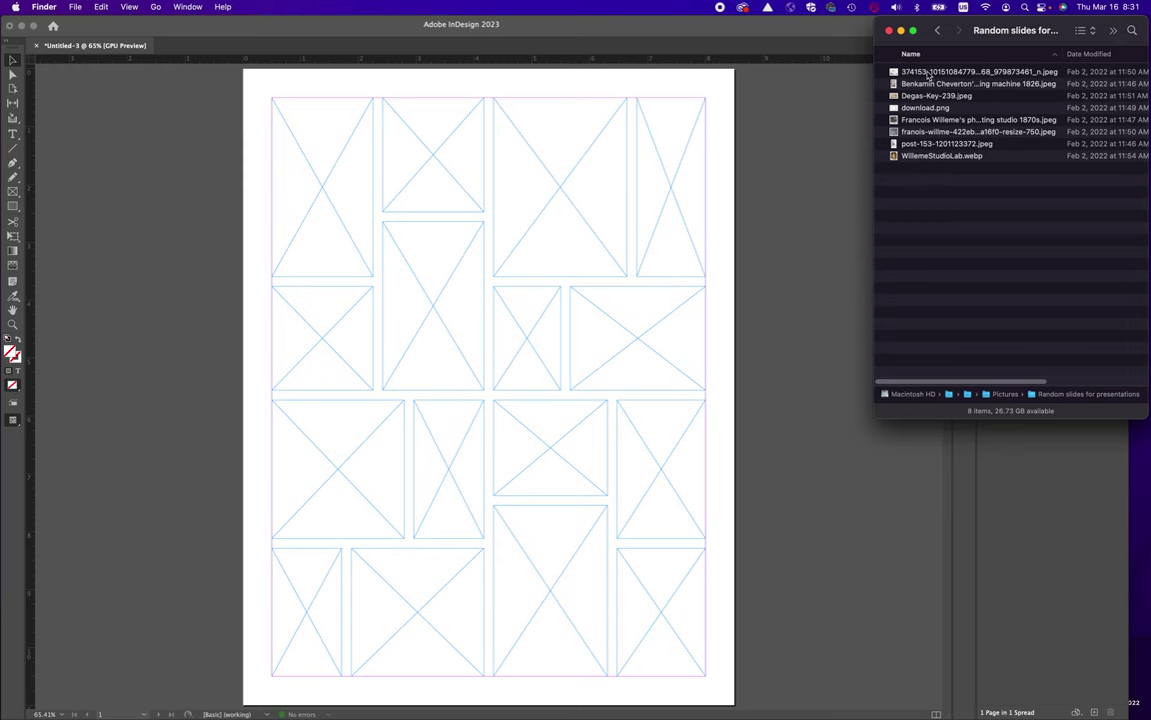
pyautogui.click(925, 72)
pyautogui.moveTo(887, 74); pyautogui.dragTo(532, 341)
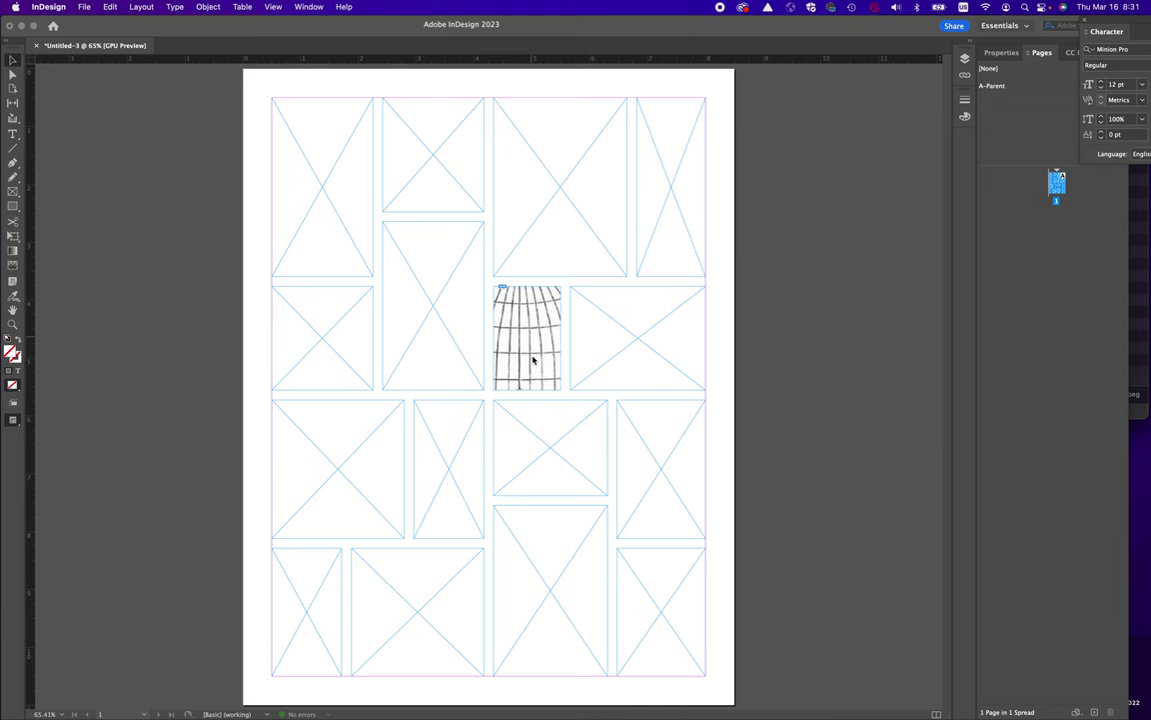
# Step: Shift the engraving upward inside its frame, then reselect the frame
pyautogui.click(546, 369)
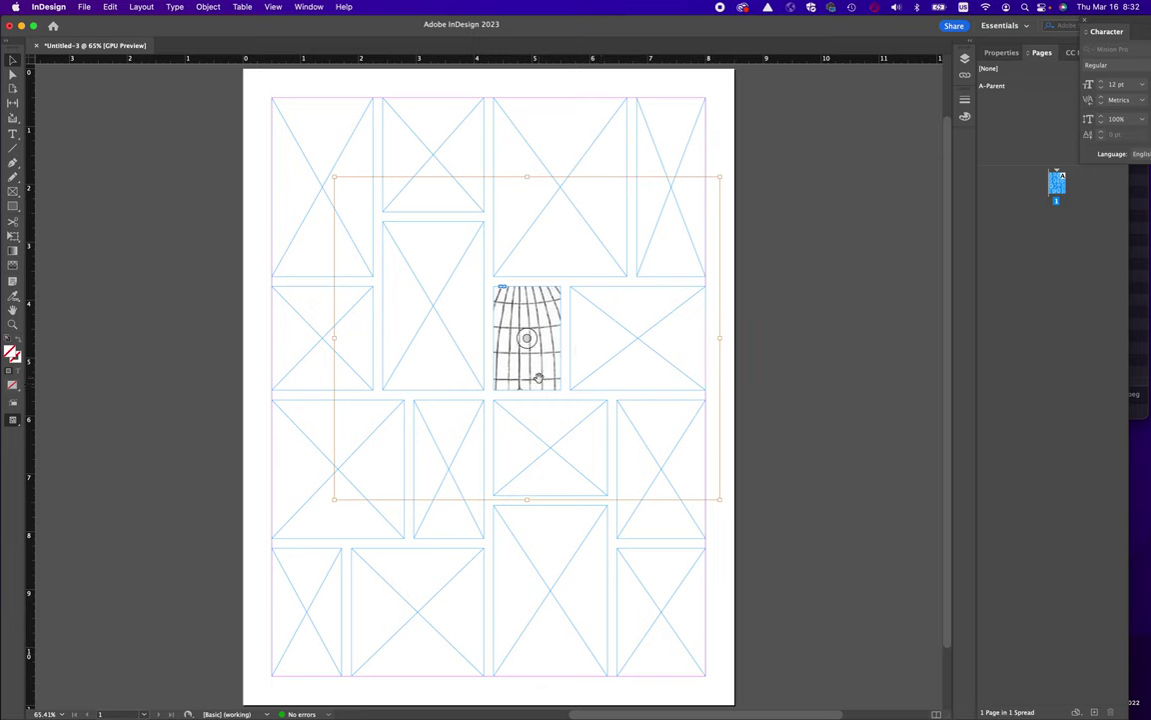
pyautogui.moveTo(538, 378); pyautogui.dragTo(538, 320)
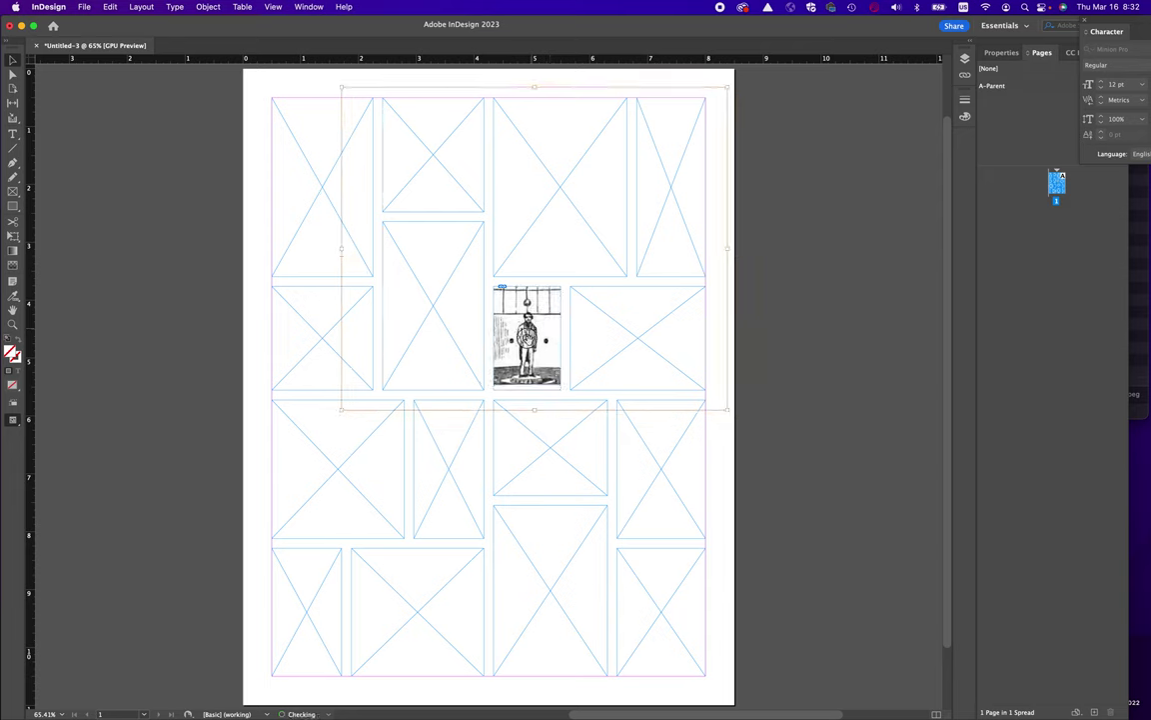
pyautogui.click(591, 454)
pyautogui.click(720, 460)
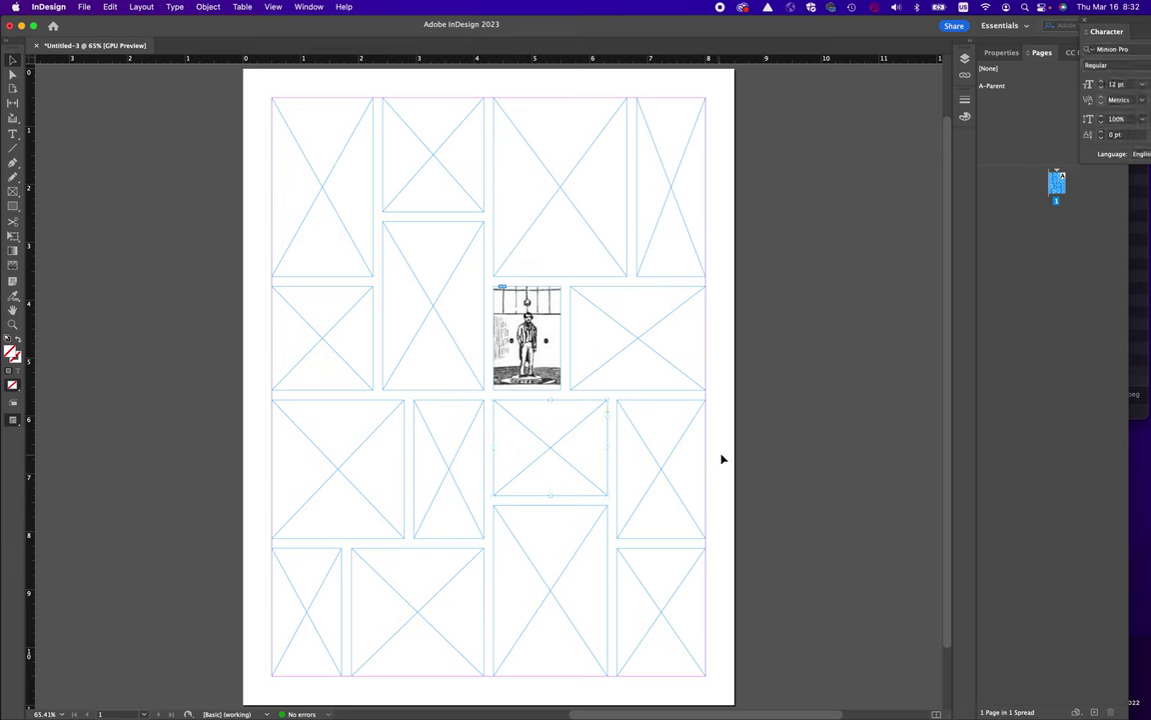
pyautogui.click(559, 357)
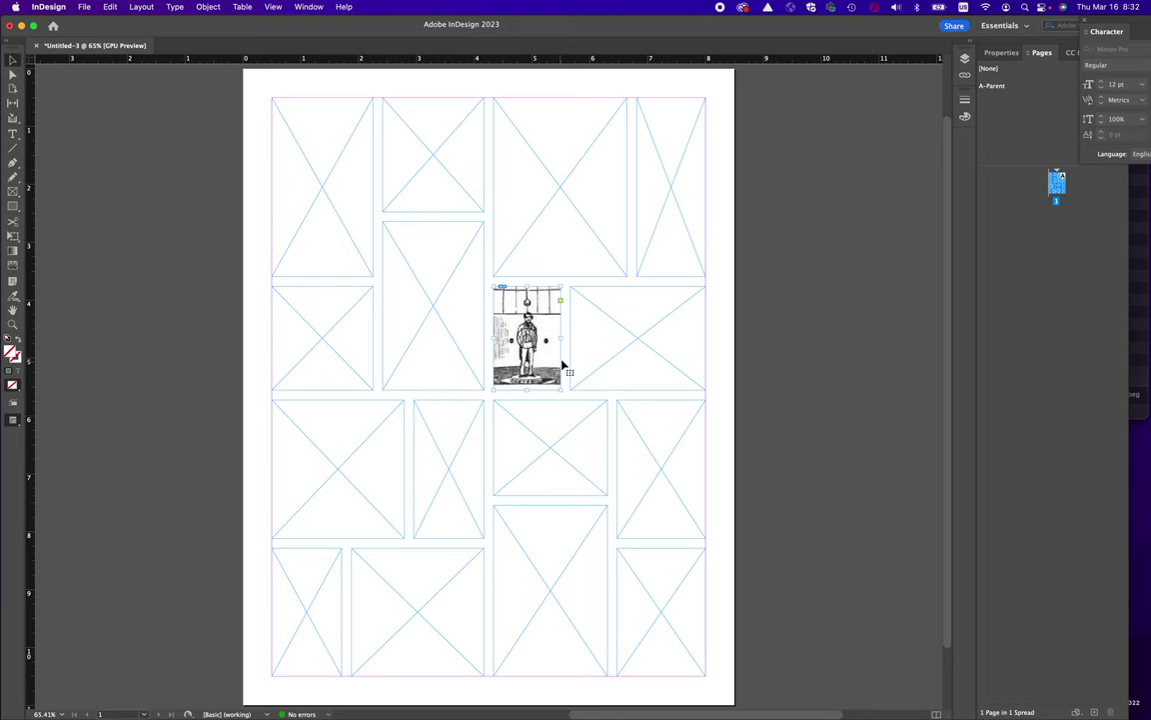
# Step: Scale the engraving down and reposition it so the globe grid shows
pyautogui.scroll(5, 562, 360)
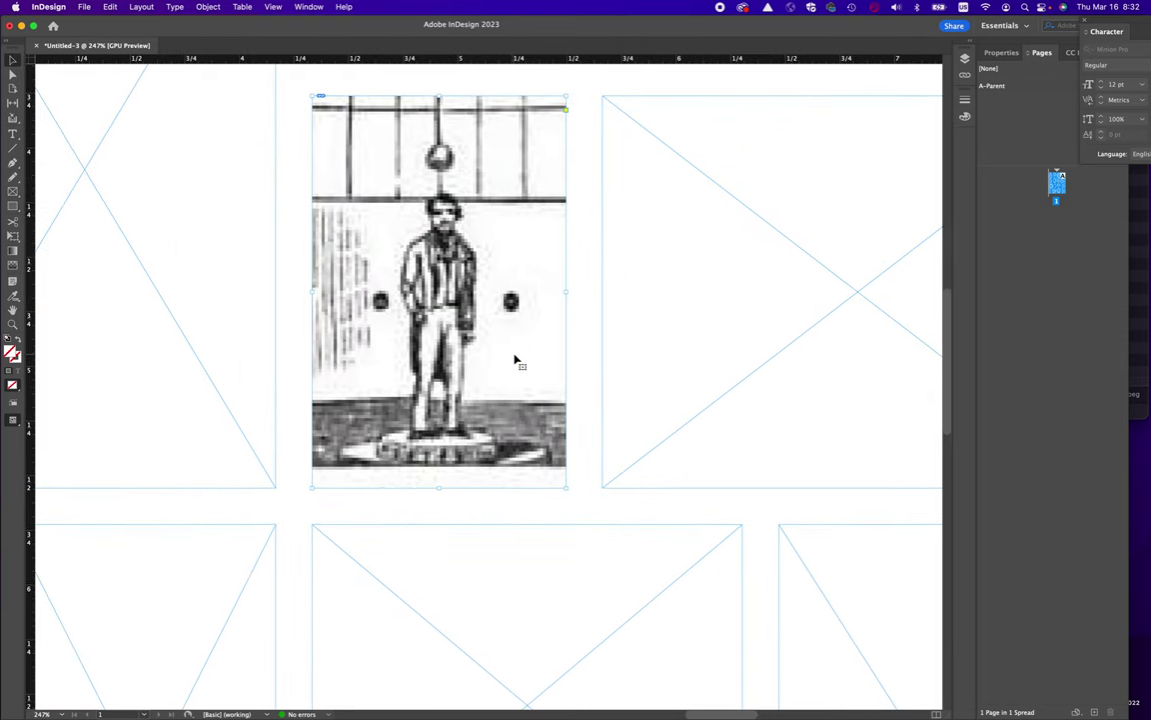
pyautogui.press('super+shift+a')
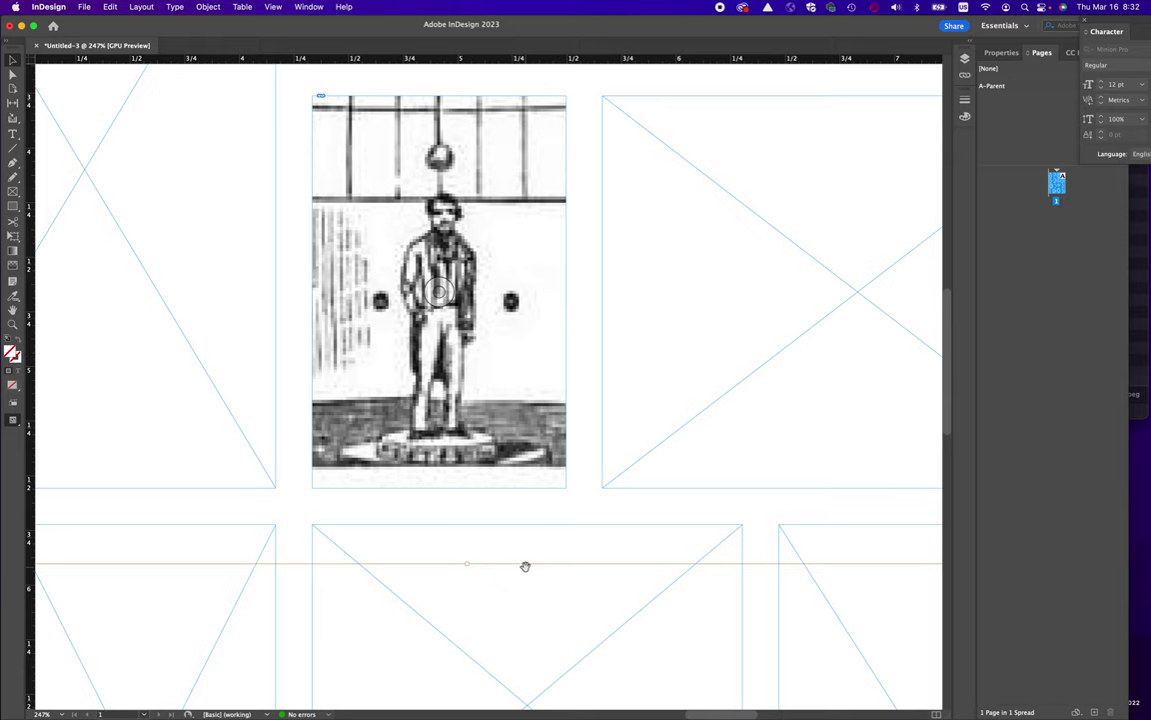
pyautogui.scroll(-5, 525, 566)
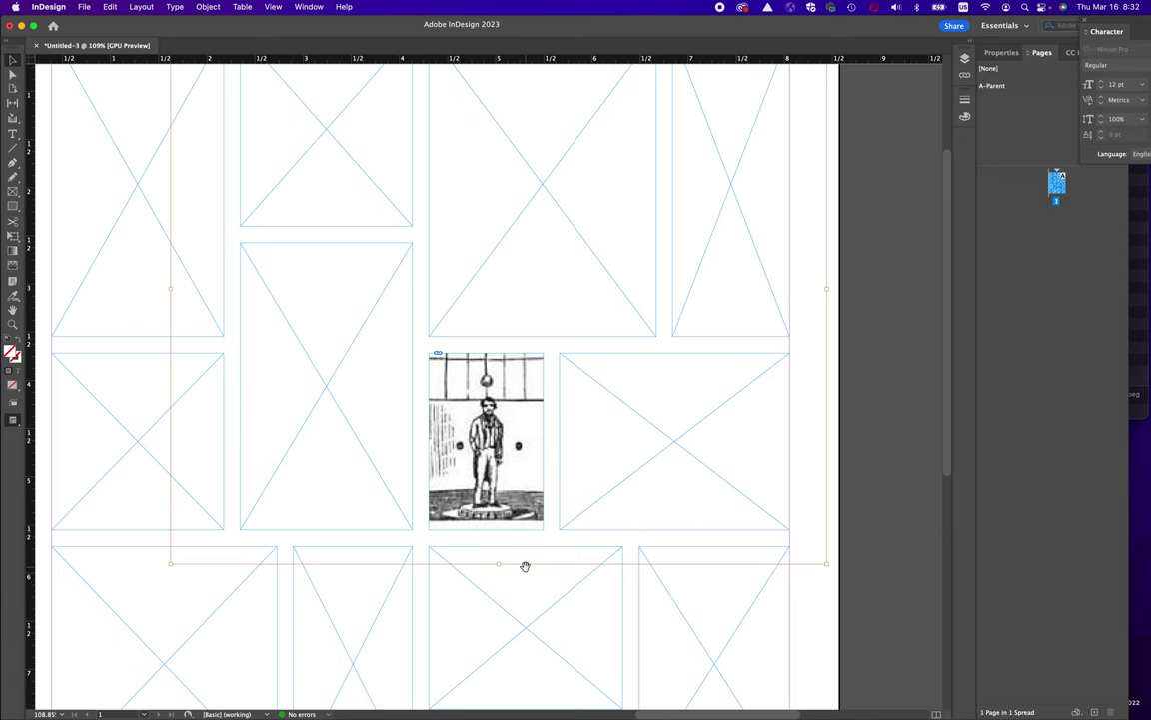
pyautogui.scroll(-1, 524, 566)
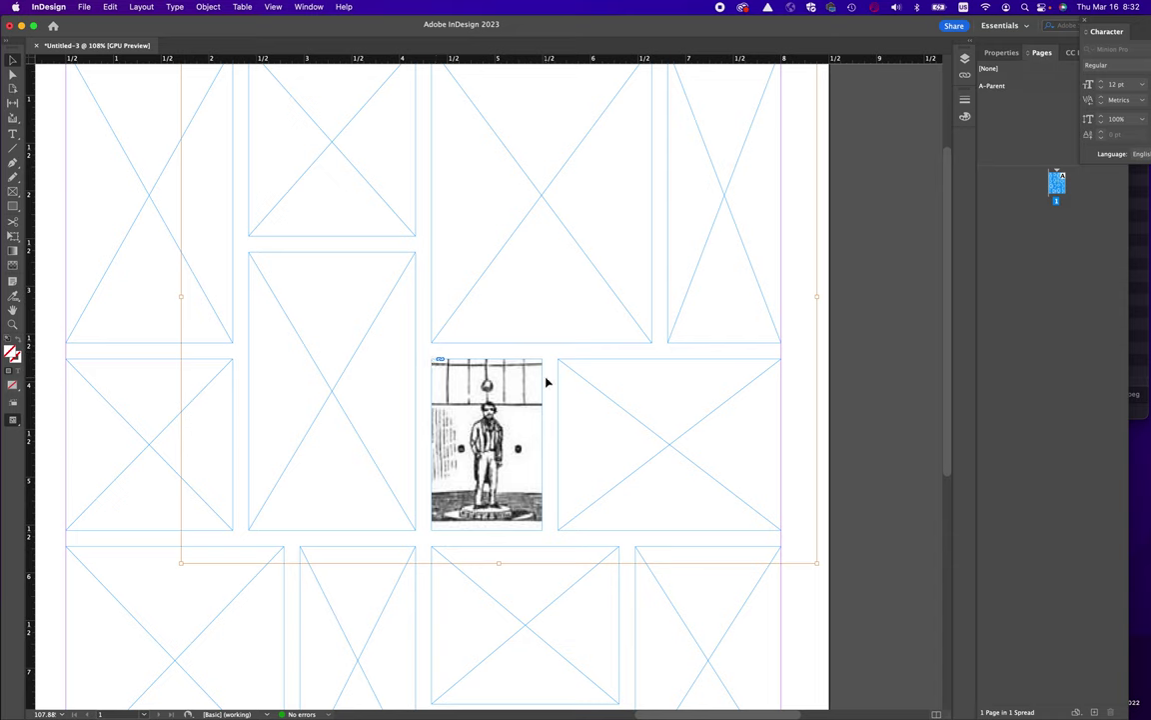
pyautogui.press('super+alt+comma')
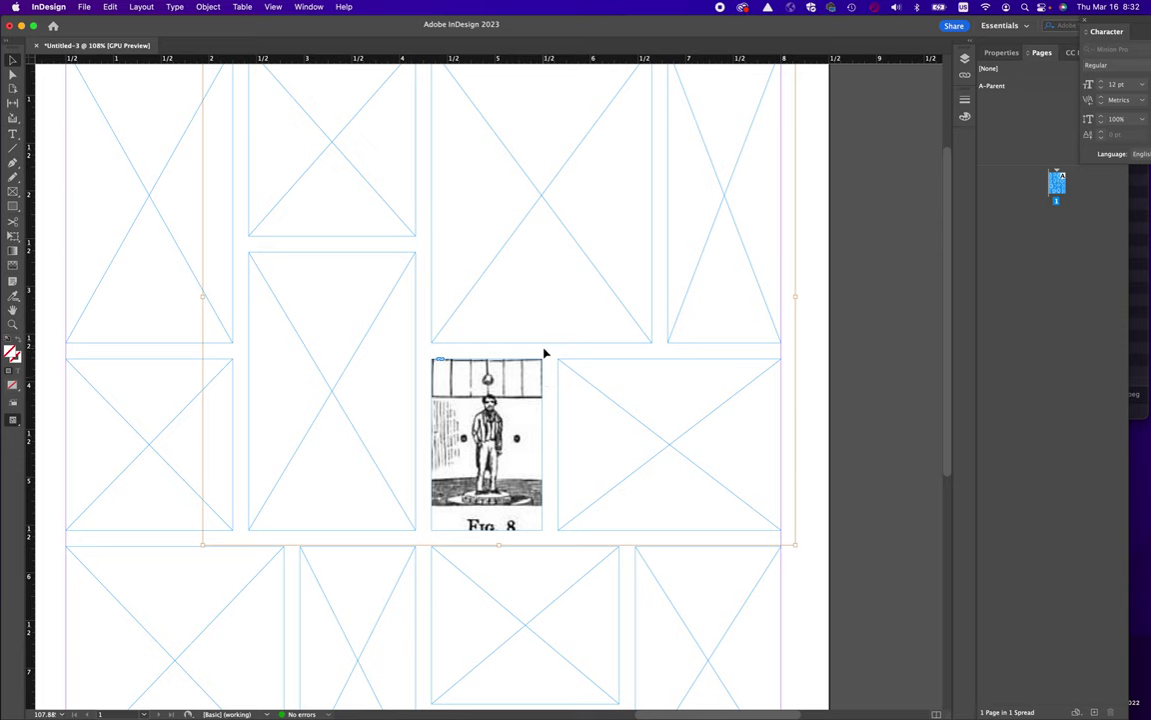
pyautogui.moveTo(458, 355); pyautogui.dragTo(421, 505)
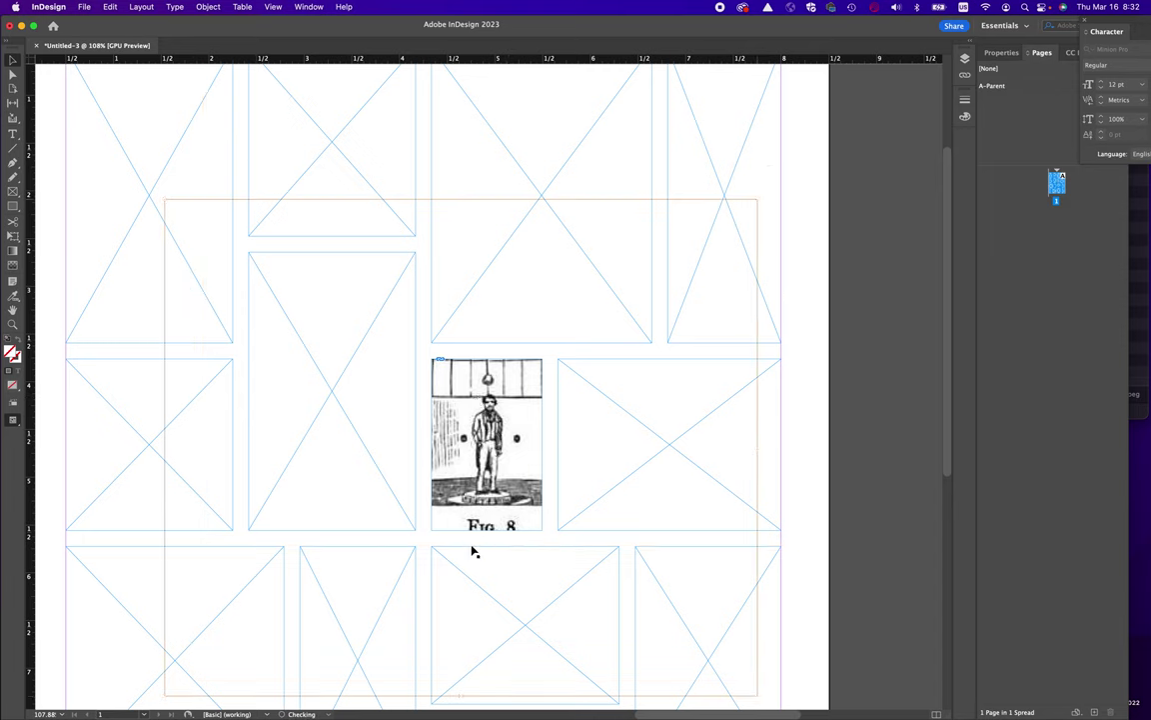
pyautogui.moveTo(506, 425)
pyautogui.mouseDown()
pyautogui.moveTo(470, 375)
pyautogui.moveTo(496, 473)
pyautogui.moveTo(514, 449)
pyautogui.mouseUp()
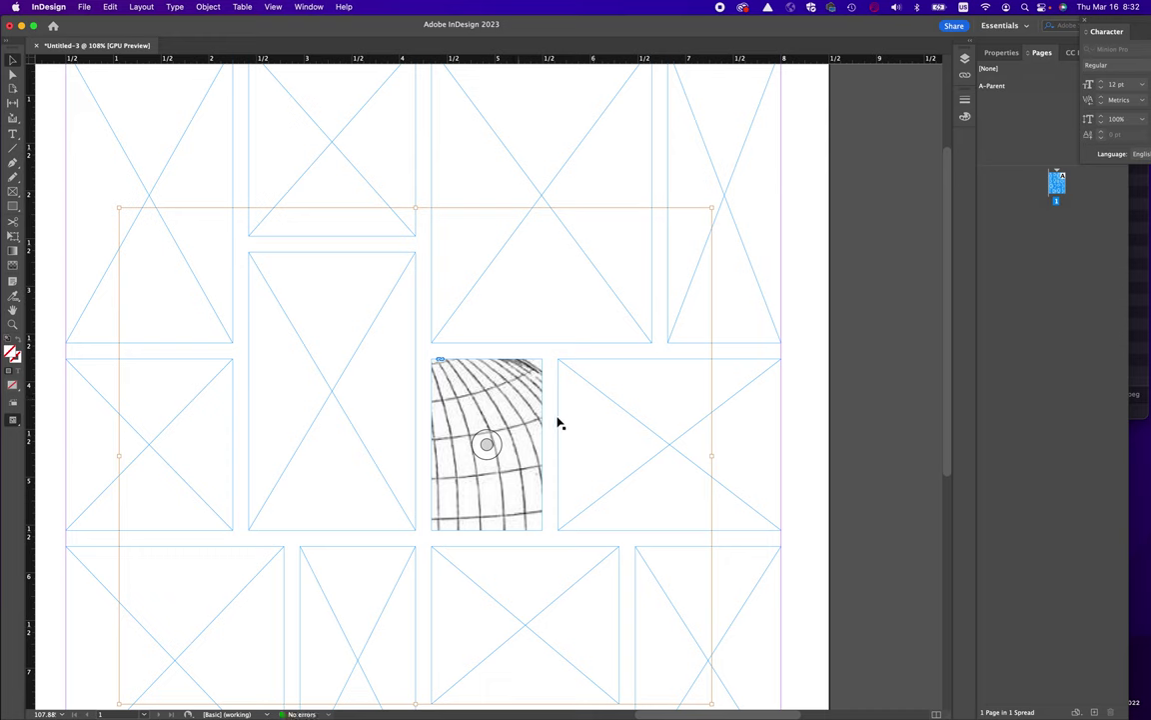
# Step: Select the engraving's frame and bring up its context menu
pyautogui.click(796, 360)
pyautogui.click(514, 380)
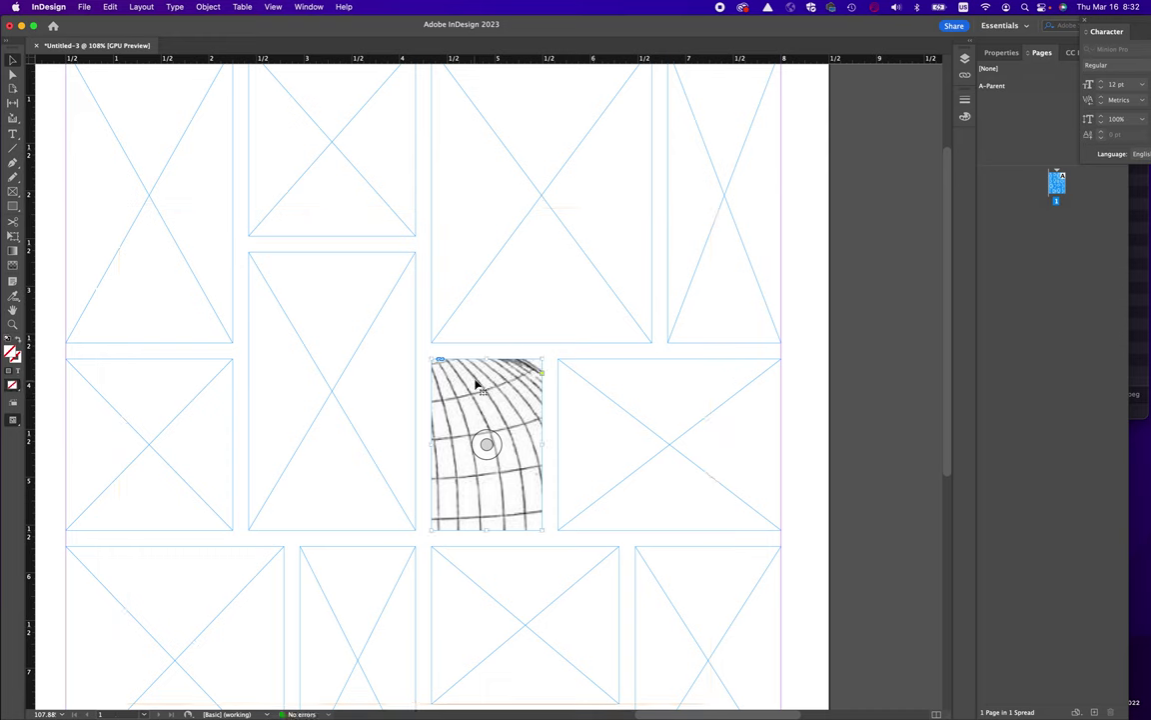
pyautogui.rightClick(538, 399)
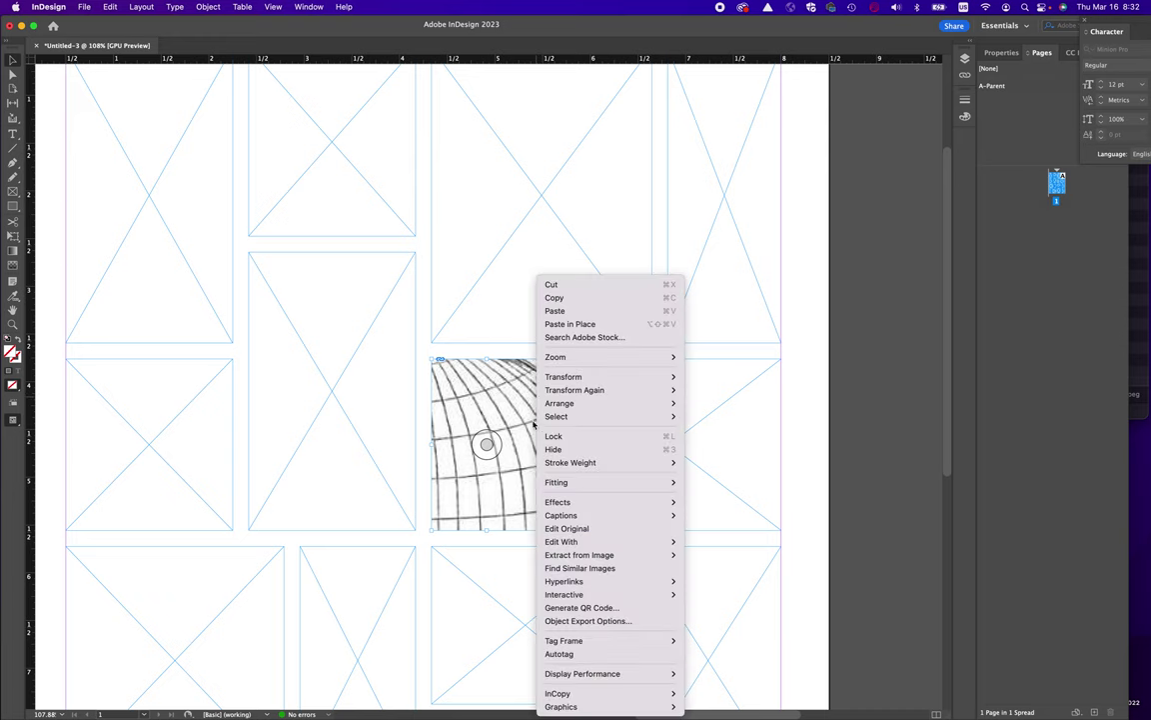
# Step: Apply Fill Frame Proportionally, crop the frame's right edge narrower, and refit the dome image
pyautogui.moveTo(566, 484)
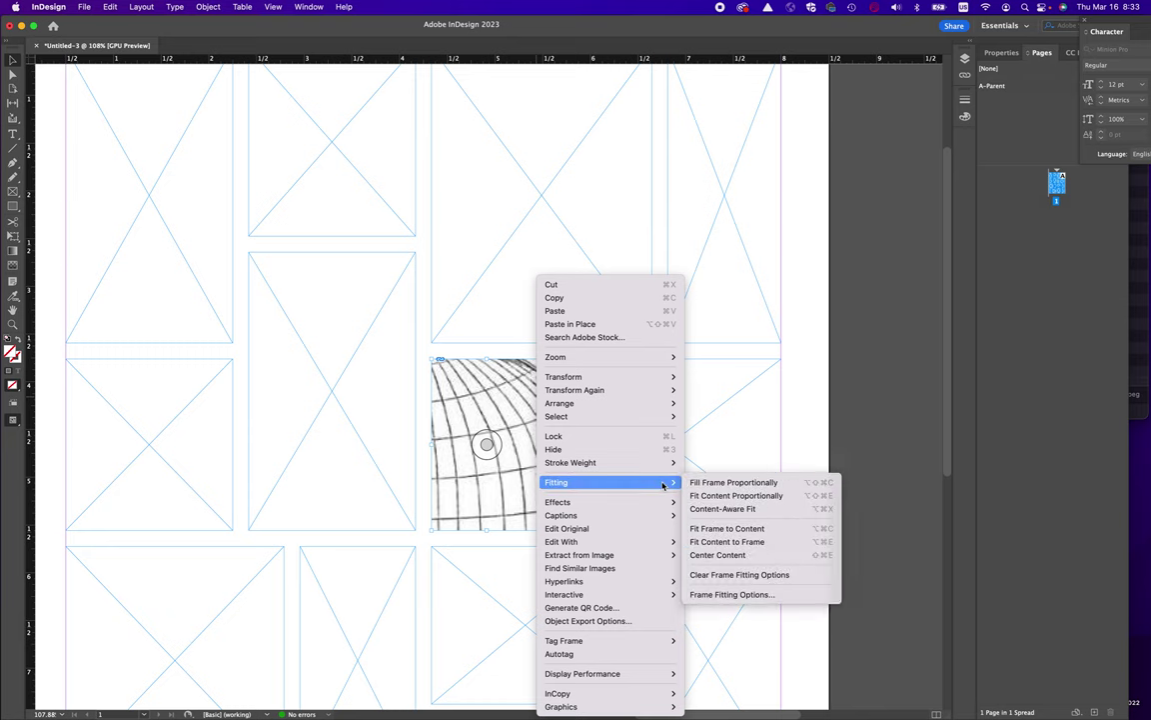
pyautogui.click(733, 483)
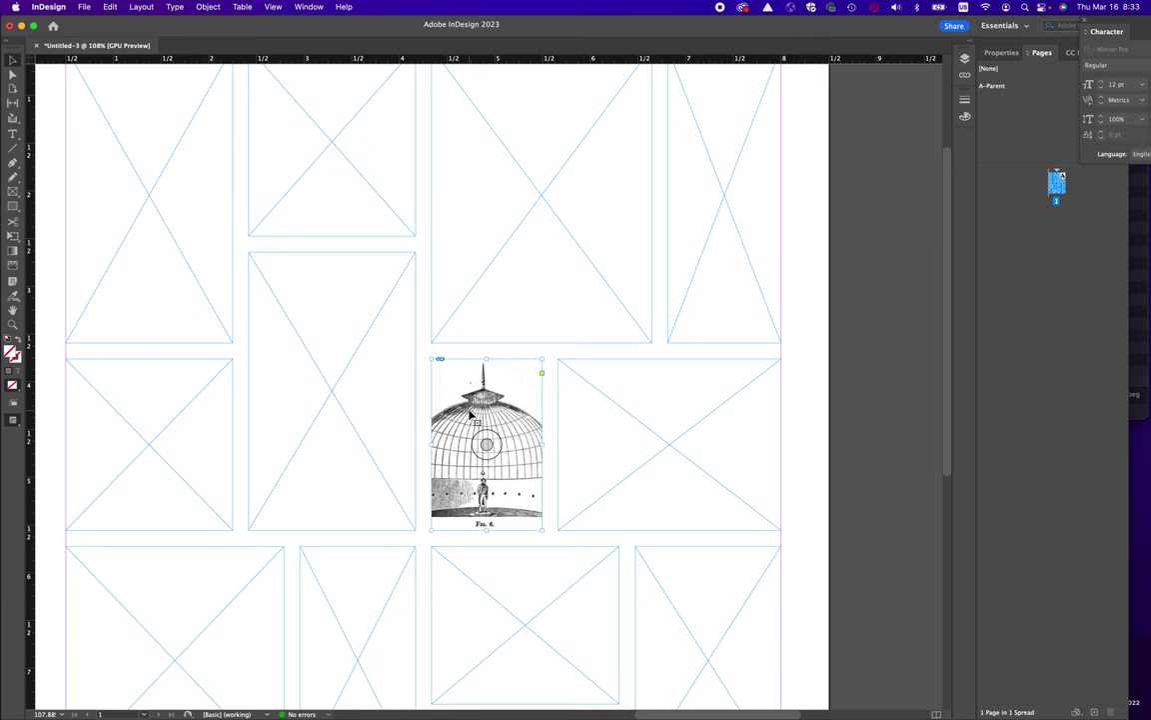
pyautogui.doubleClick(440, 400)
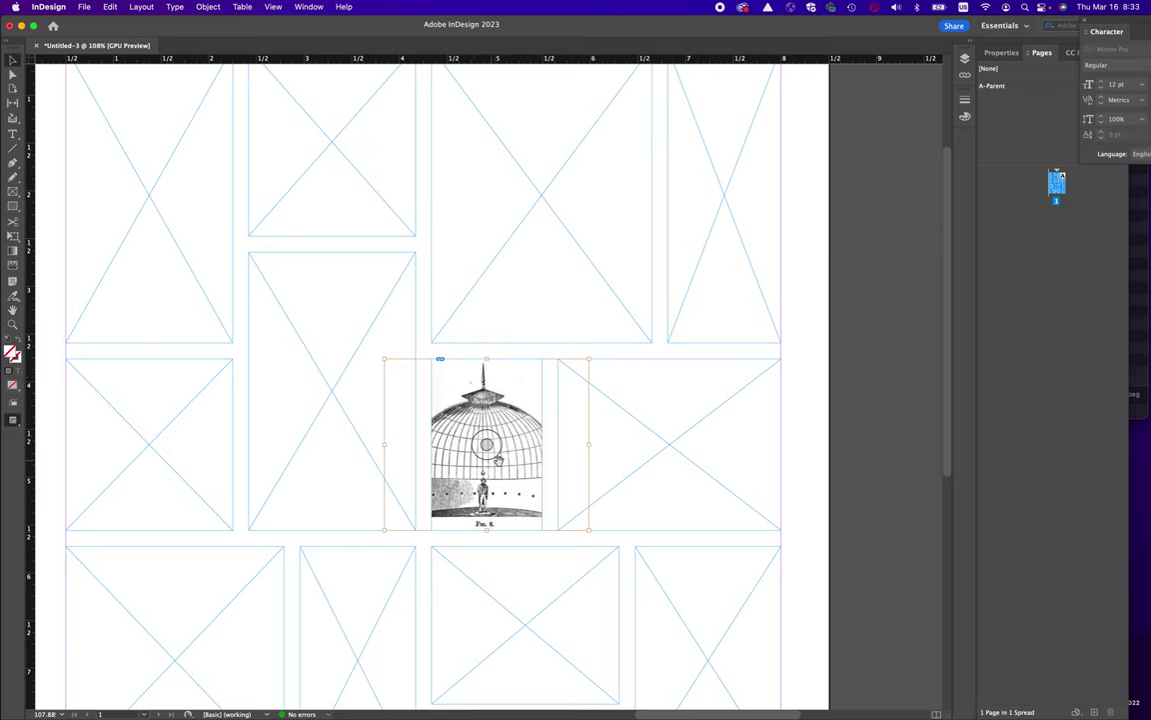
pyautogui.moveTo(589, 445); pyautogui.dragTo(493, 434)
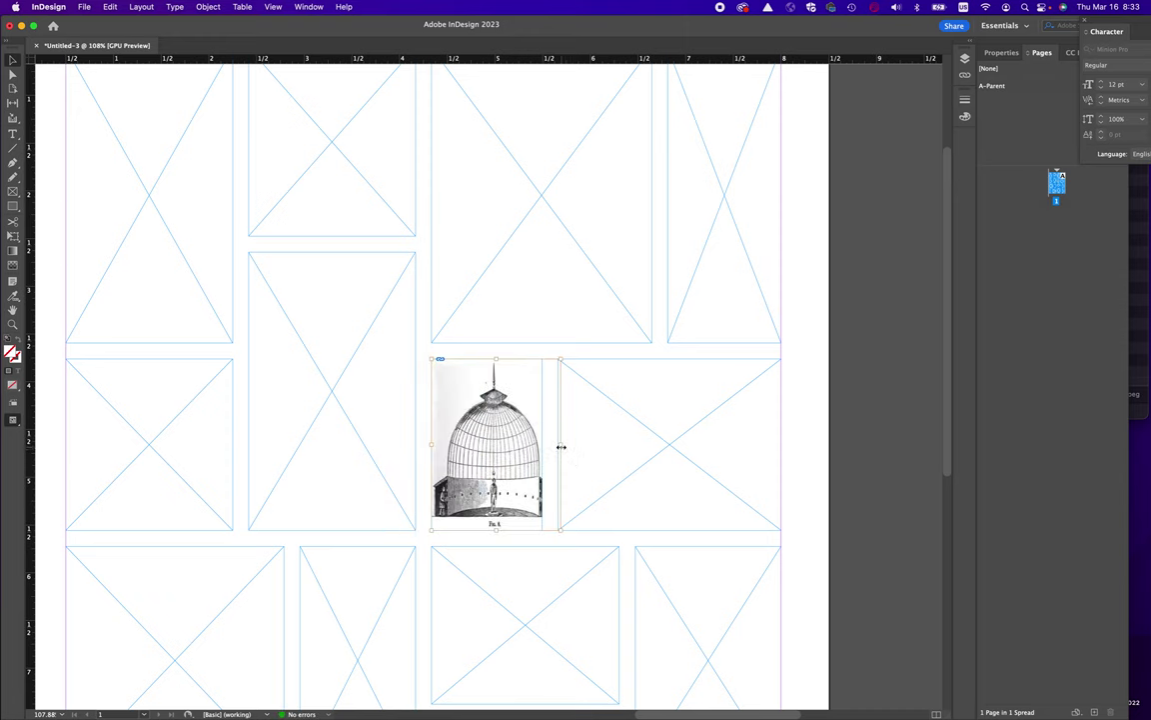
pyautogui.moveTo(561, 446); pyautogui.dragTo(543, 448)
pyautogui.press('super+alt+shift+c')
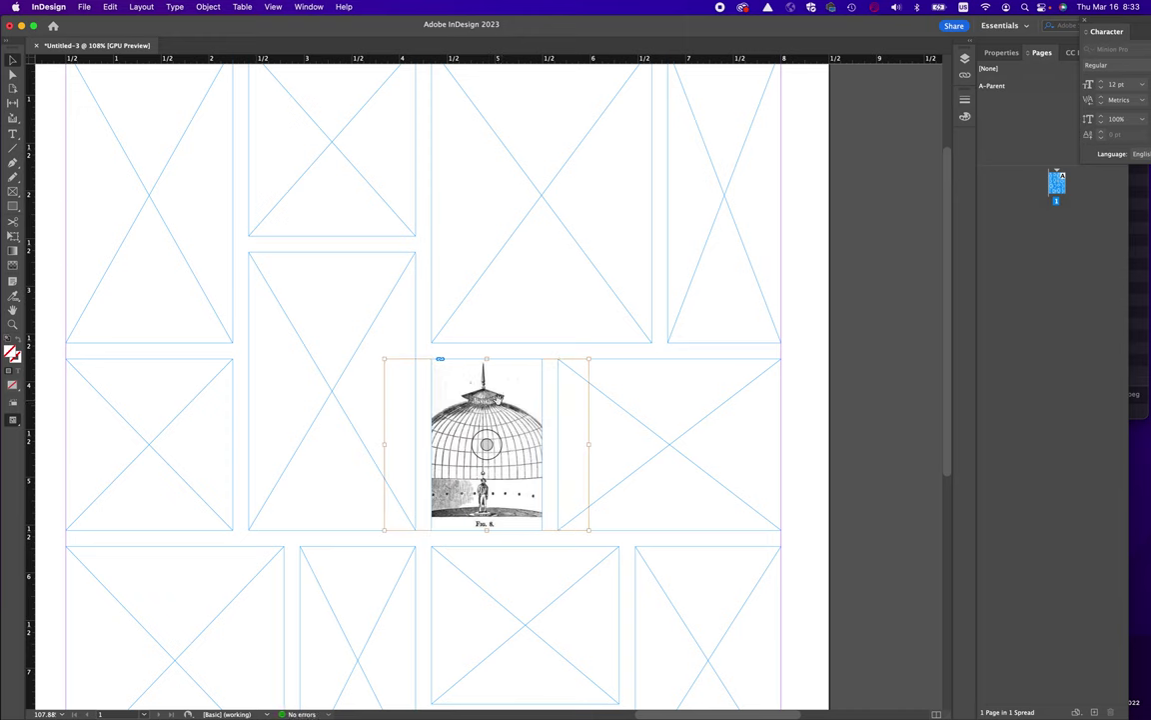
# Step: Delete the dome image and drag a replacement from the source folder into the empty right-hand frame
pyautogui.press('BackSpace')
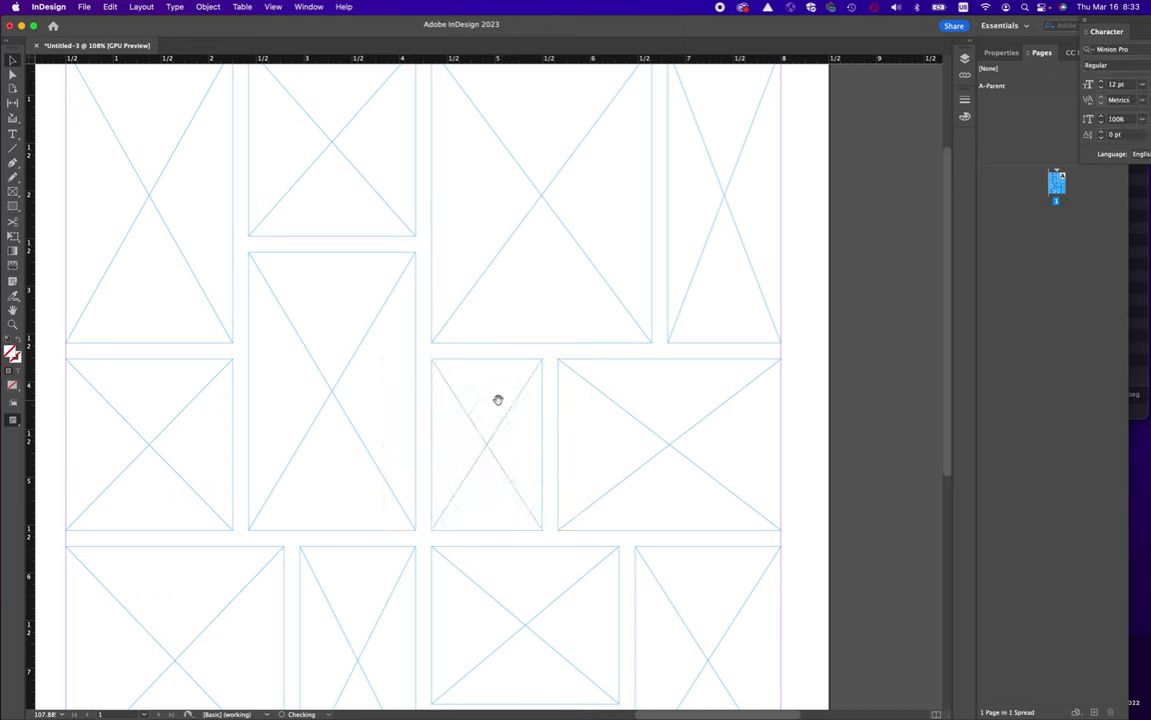
pyautogui.click(1146, 232)
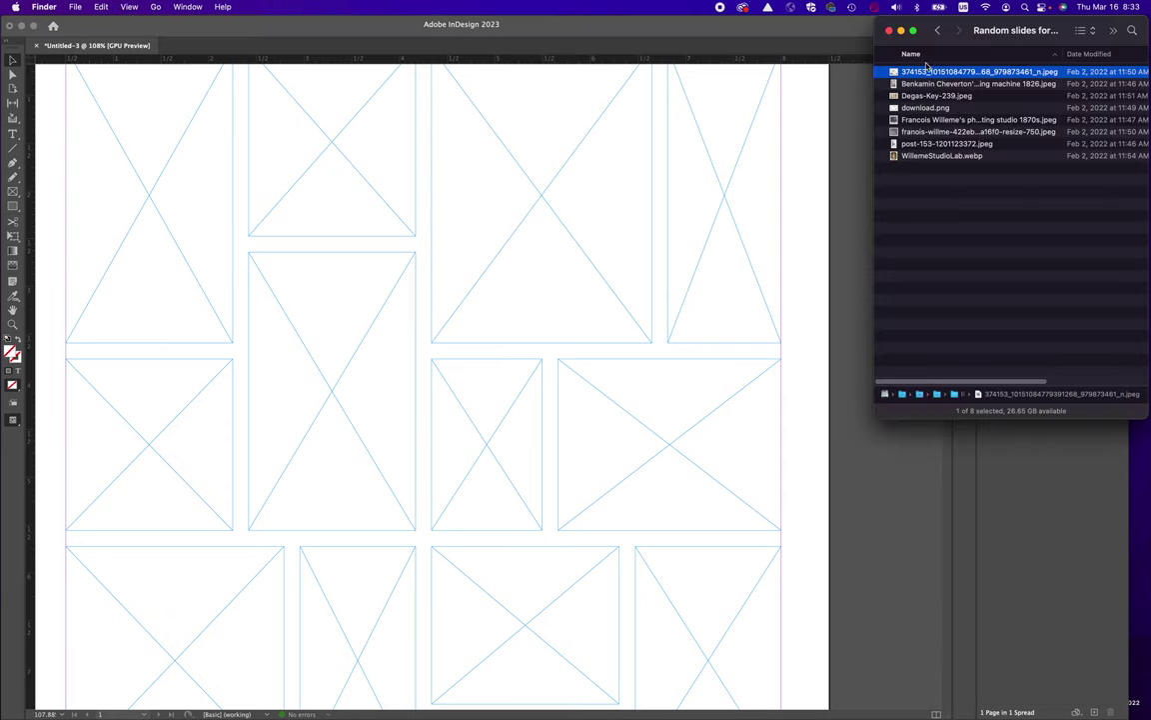
pyautogui.moveTo(929, 72); pyautogui.dragTo(652, 440)
pyautogui.click(651, 439)
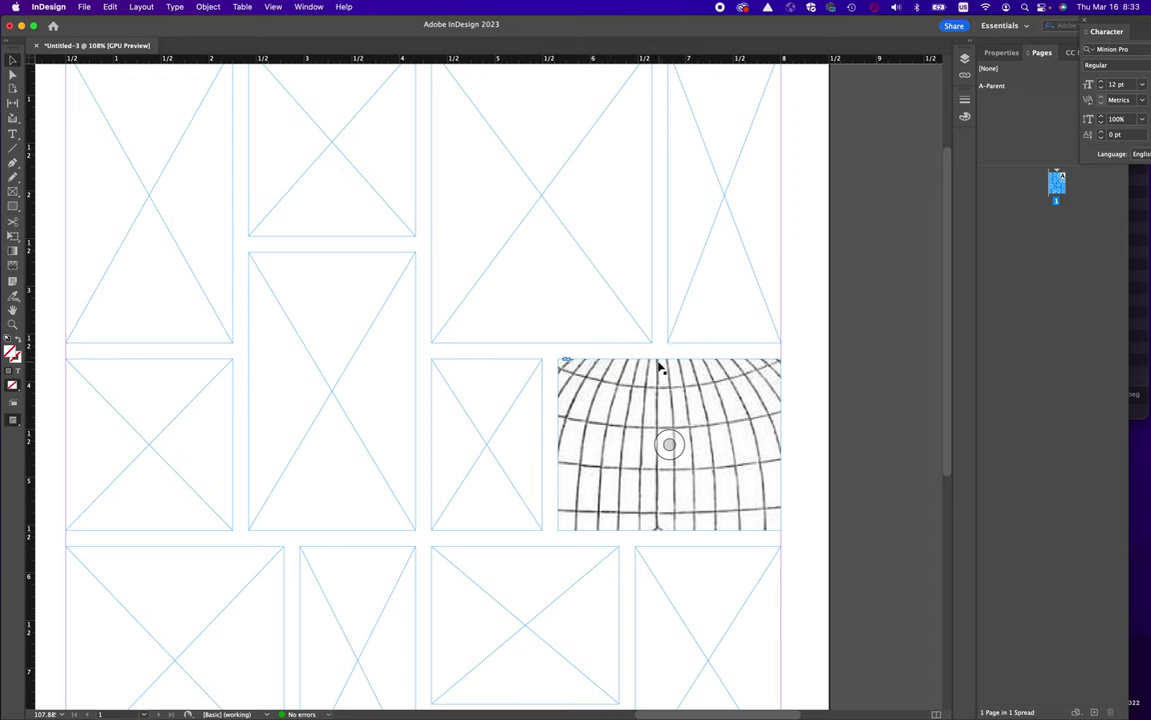
pyautogui.click(702, 383)
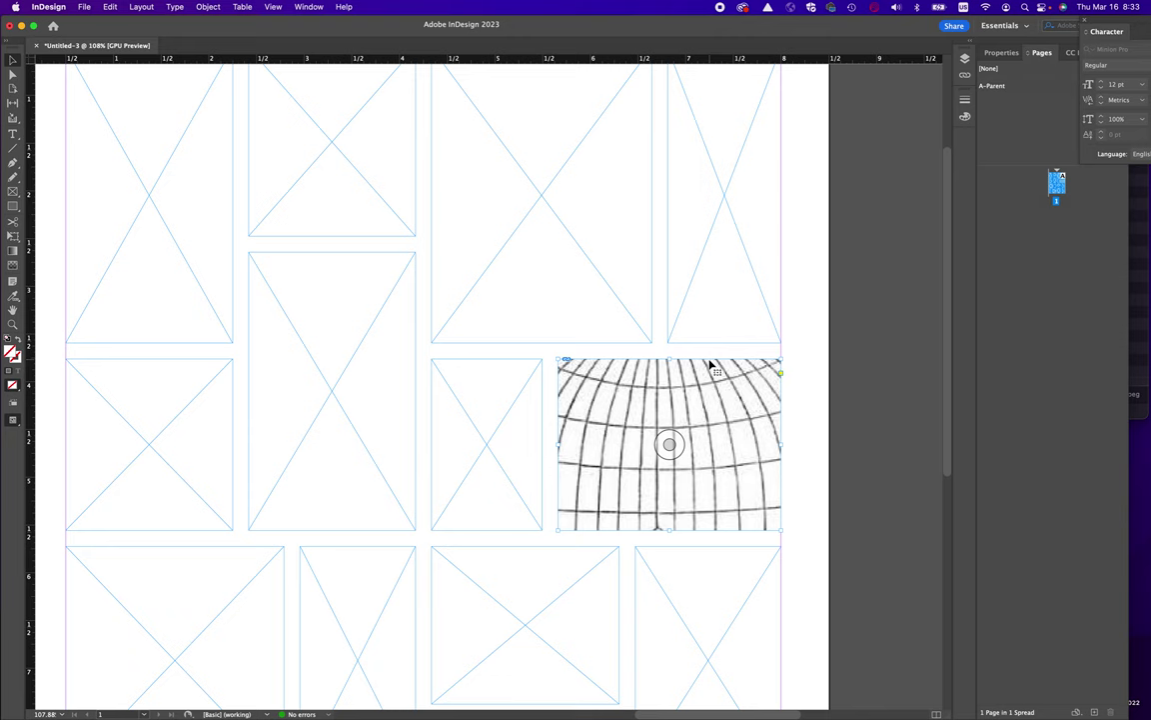
# Step: Try Fit Content Proportionally, then set the dome image to Fill Frame Proportionally
pyautogui.rightClick(711, 367)
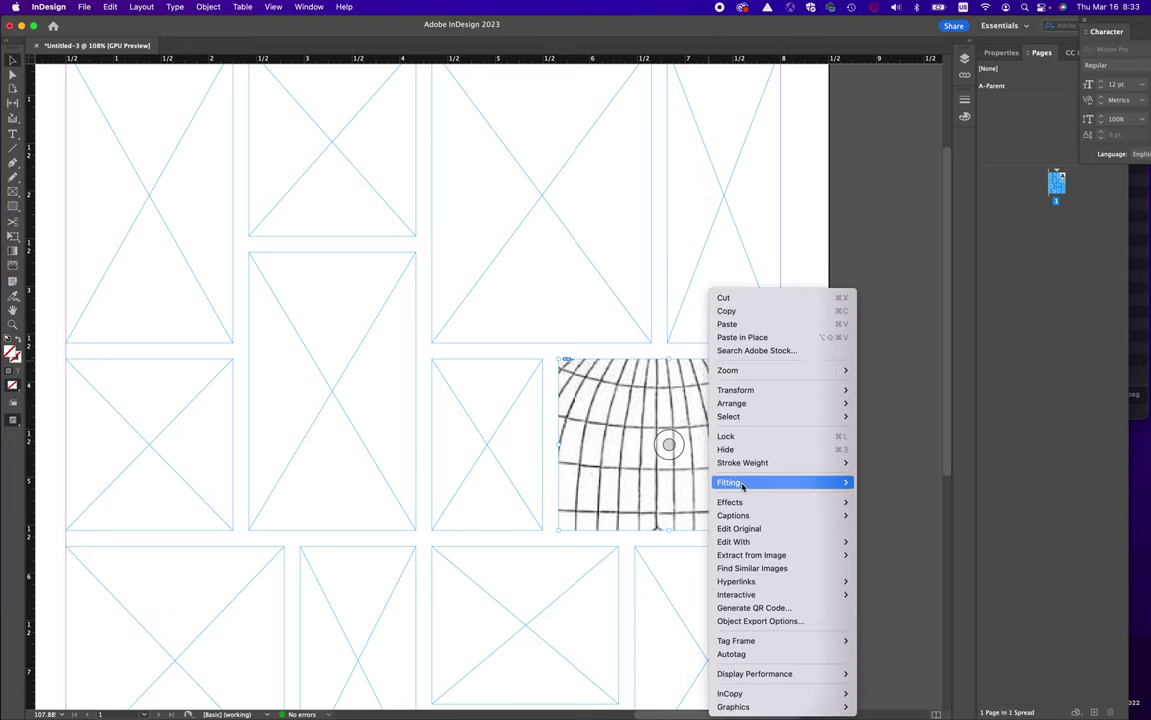
pyautogui.moveTo(790, 482)
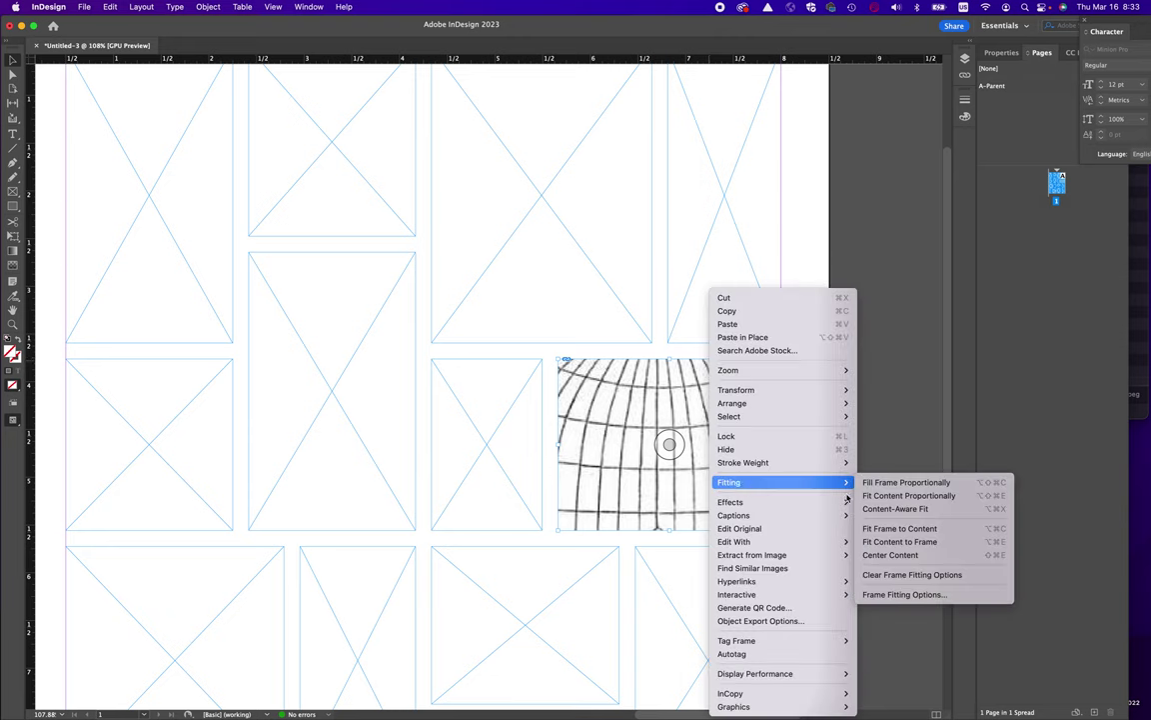
pyautogui.click(896, 496)
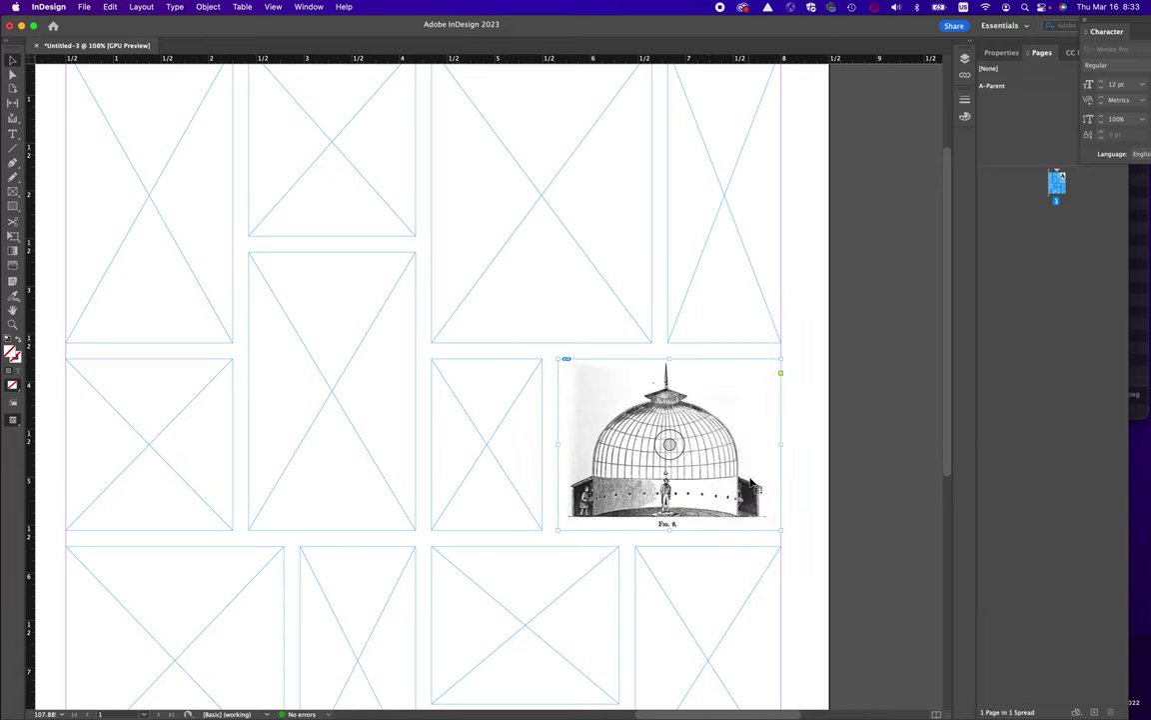
pyautogui.click(670, 445)
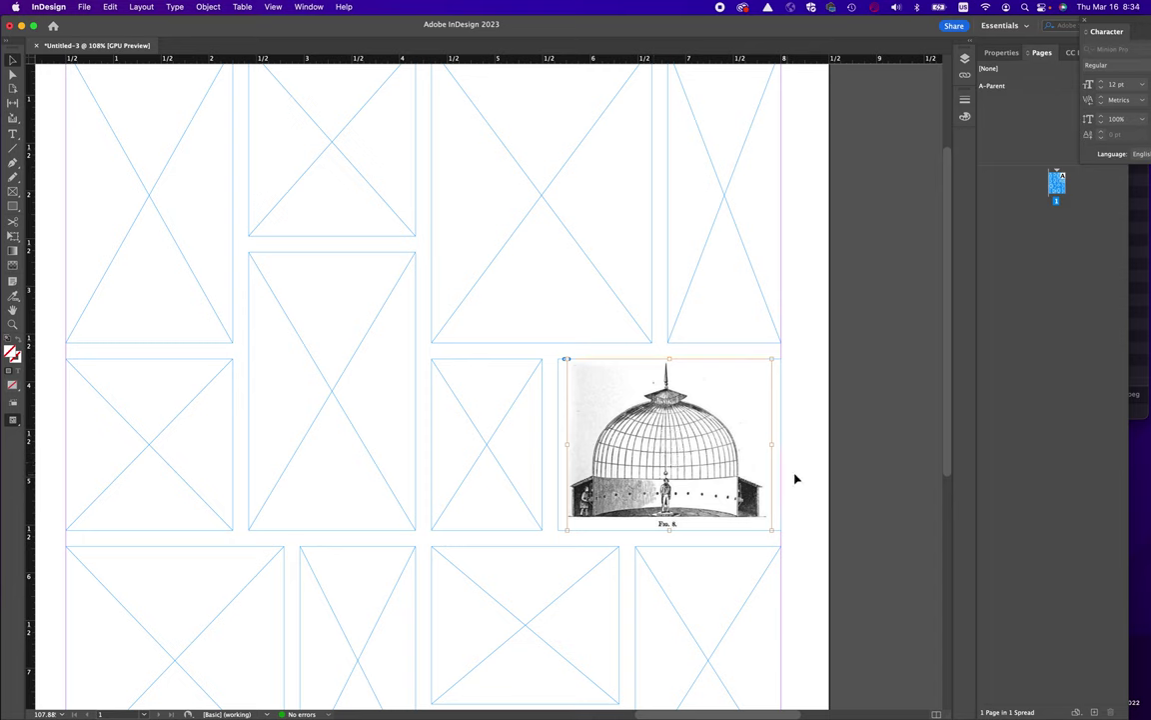
pyautogui.click(712, 453)
pyautogui.rightClick(753, 381)
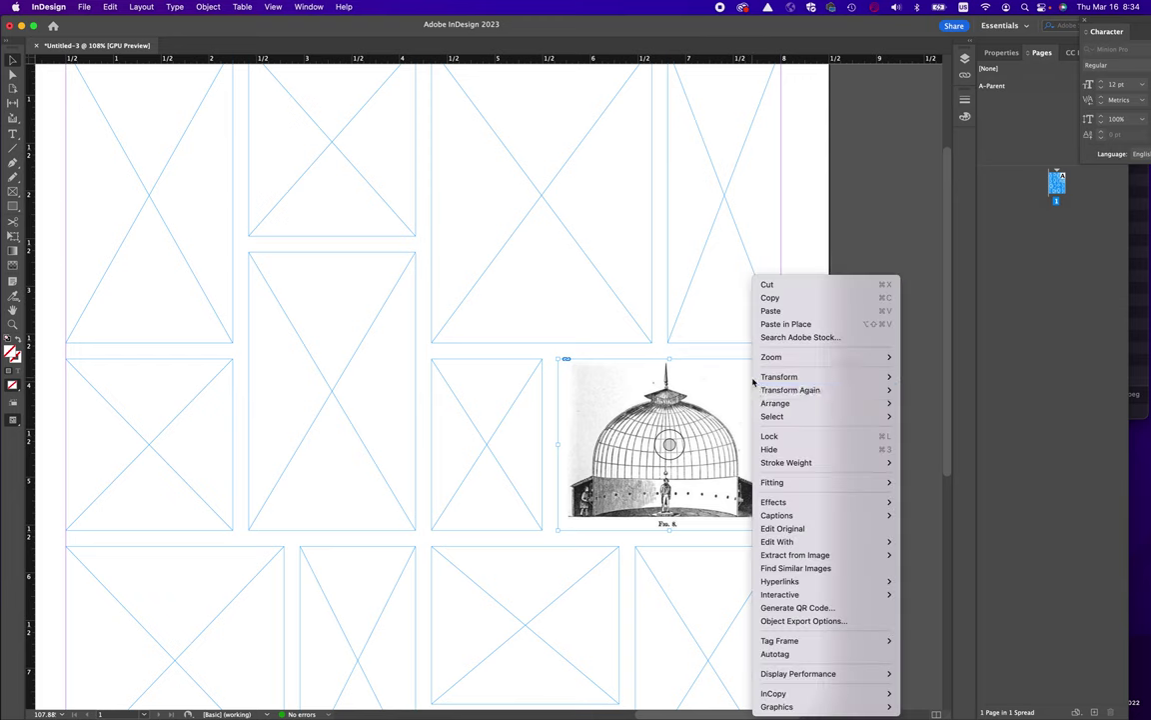
pyautogui.moveTo(783, 487)
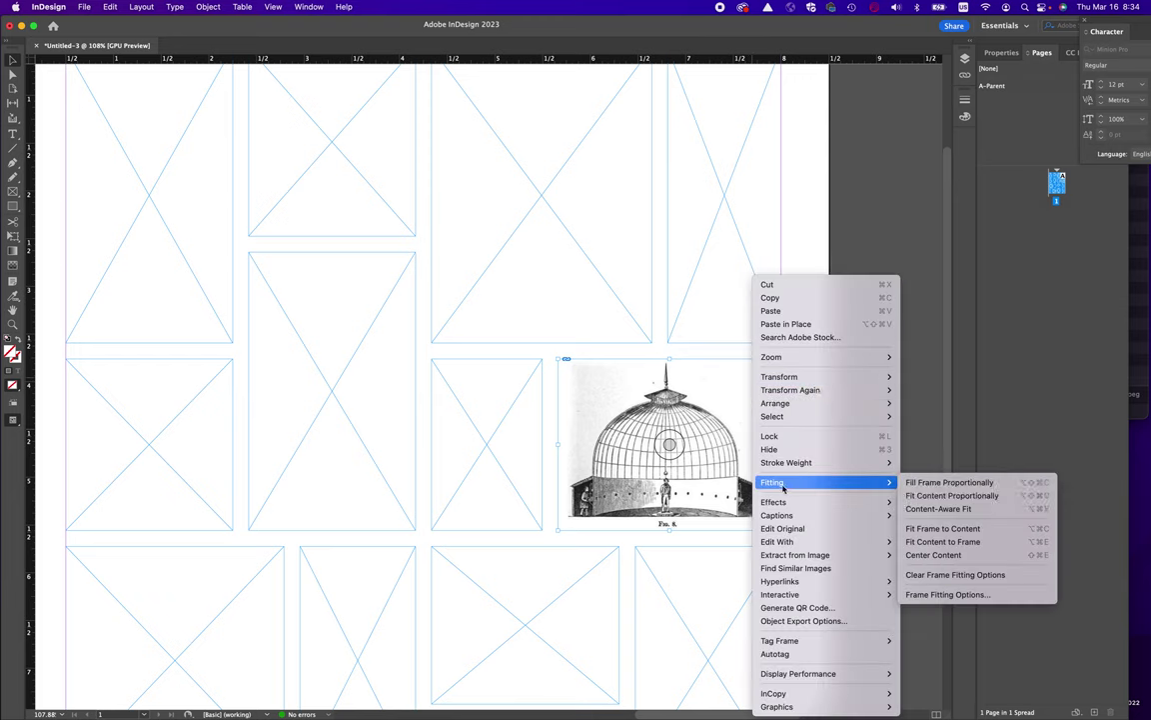
pyautogui.click(950, 482)
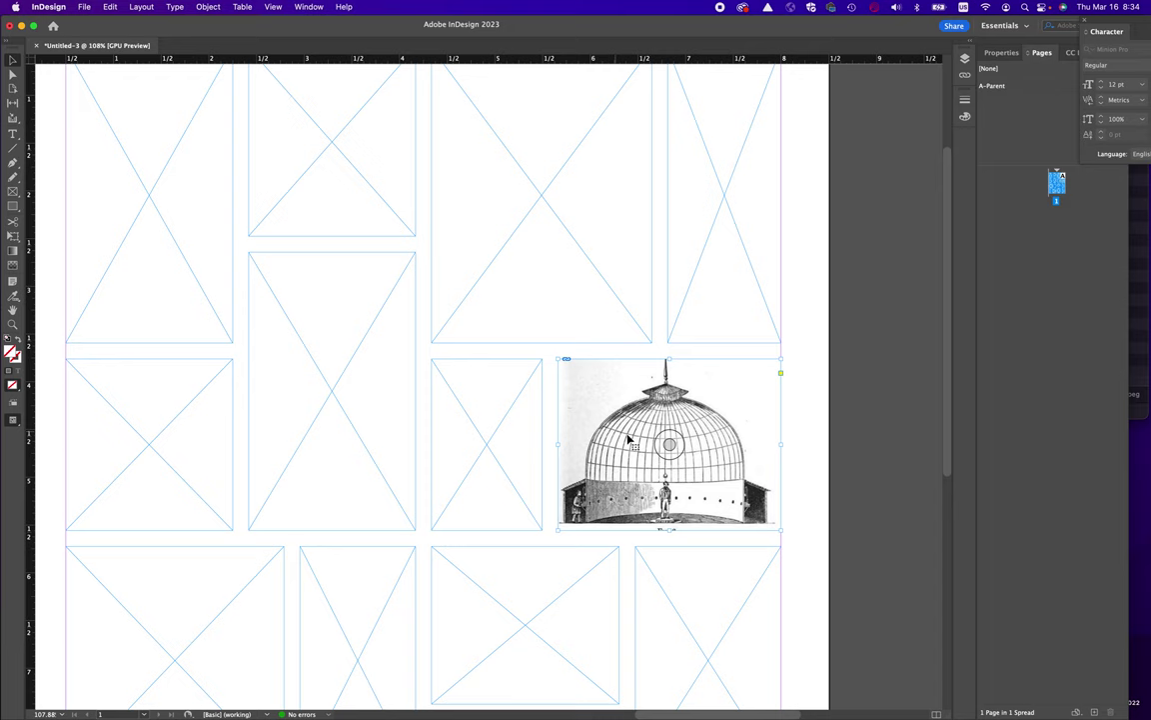
# Step: Reposition the dome picture slightly within its frame
pyautogui.doubleClick(580, 400)
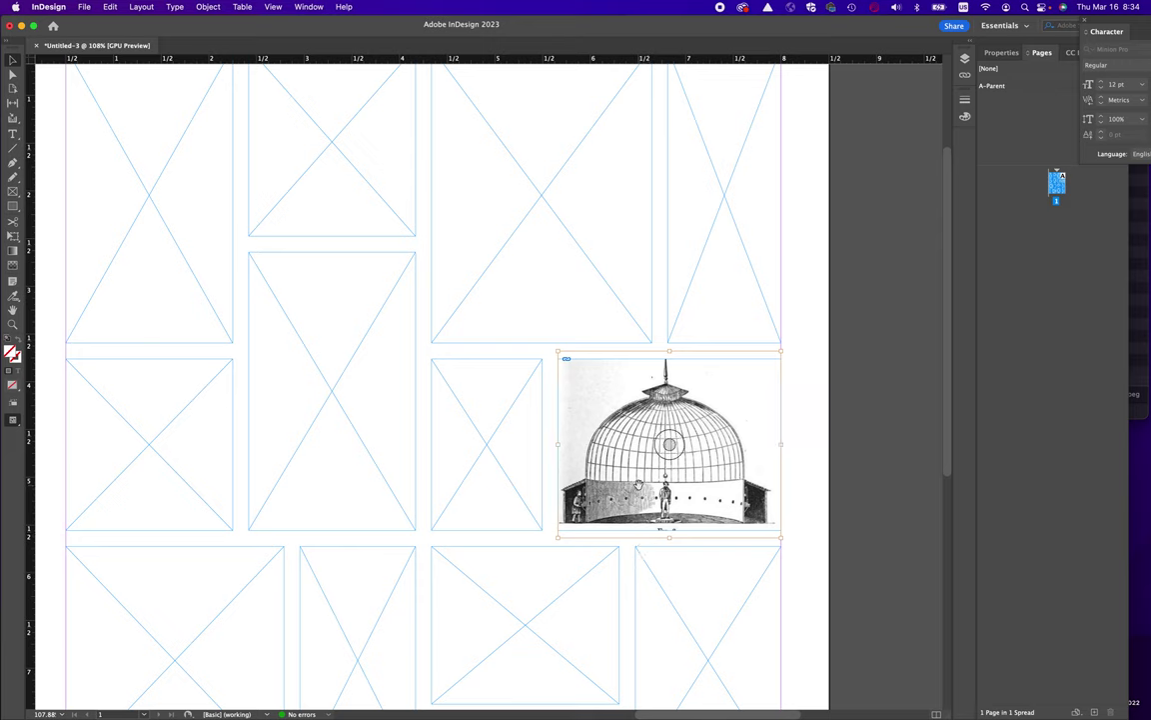
pyautogui.moveTo(638, 484)
pyautogui.mouseDown()
pyautogui.moveTo(635, 474)
pyautogui.moveTo(644, 486)
pyautogui.mouseUp()
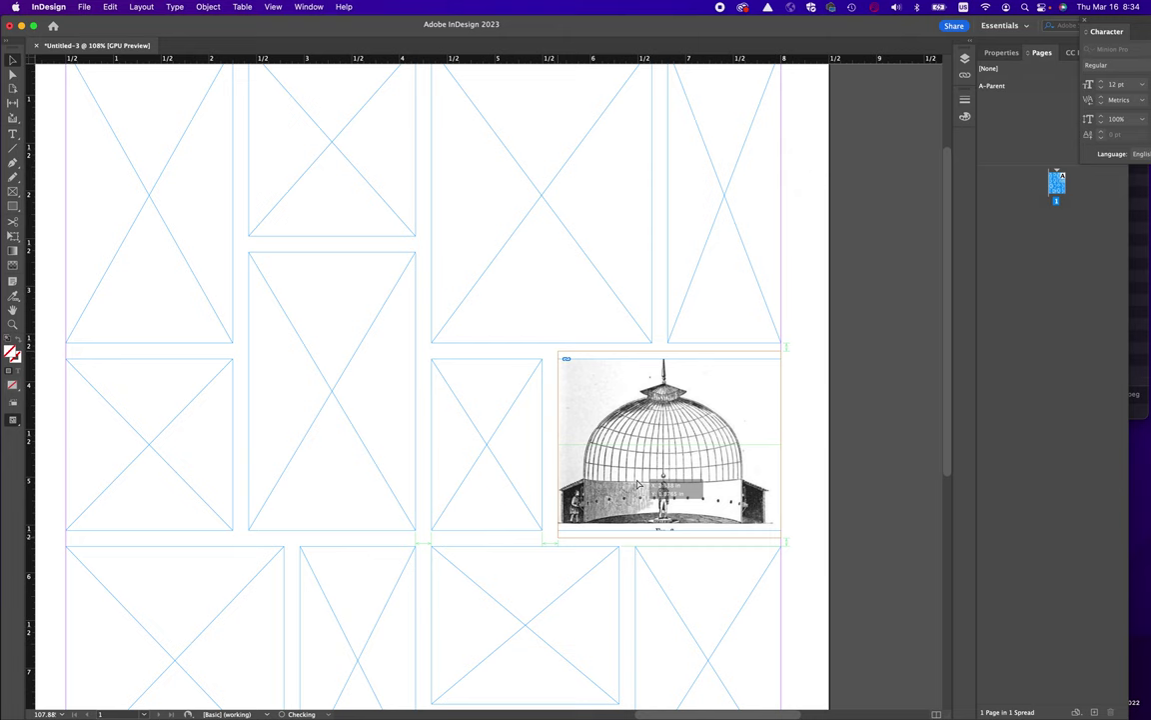
pyautogui.moveTo(637, 483); pyautogui.dragTo(640, 486)
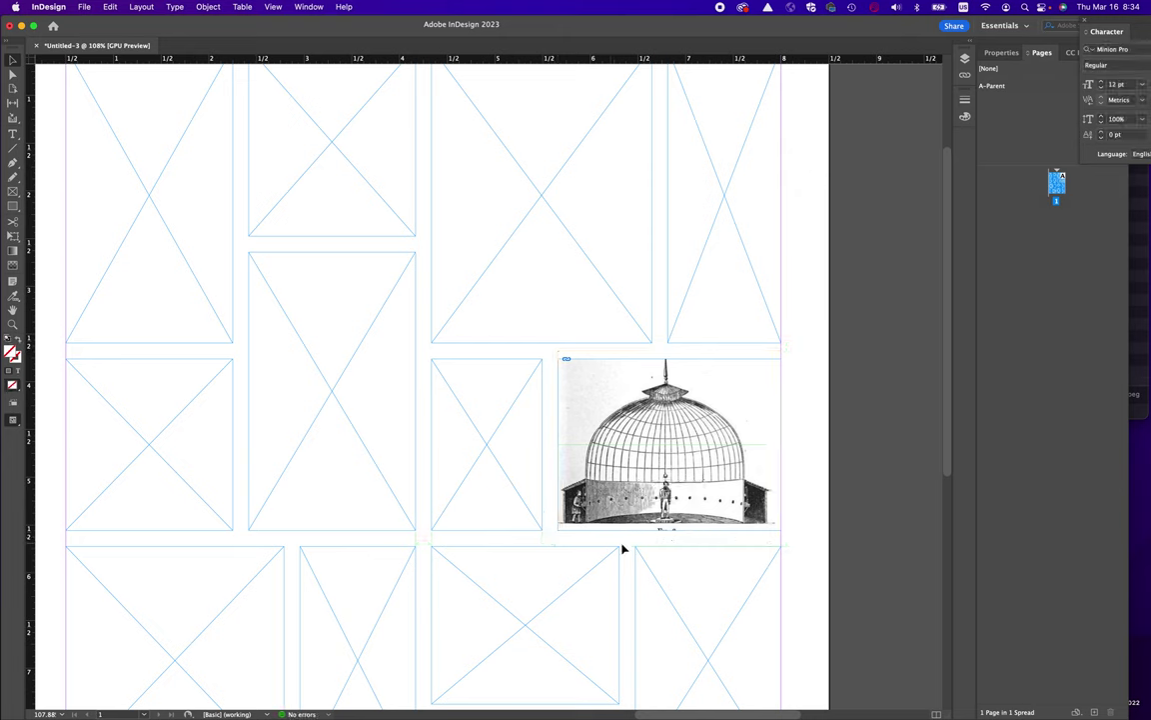
# Step: Lower the row gap beneath the dome with the Gap tool and align the dome frame with its neighbours
pyautogui.press('u')
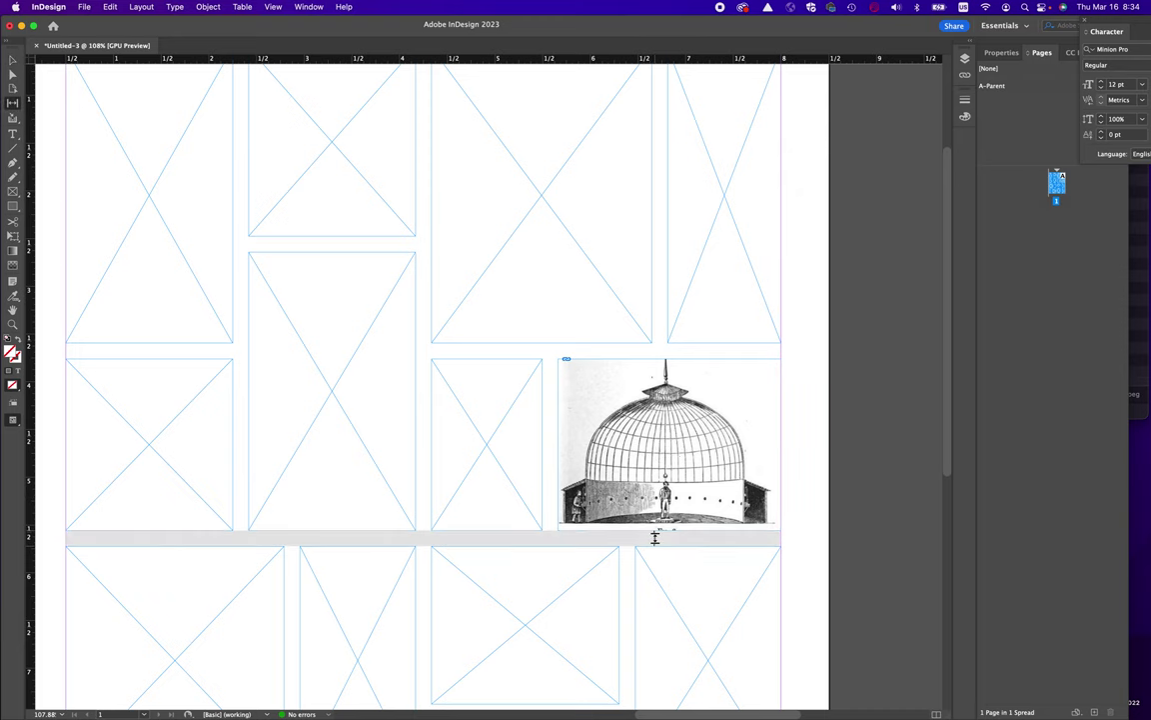
pyautogui.moveTo(655, 538); pyautogui.dragTo(654, 545)
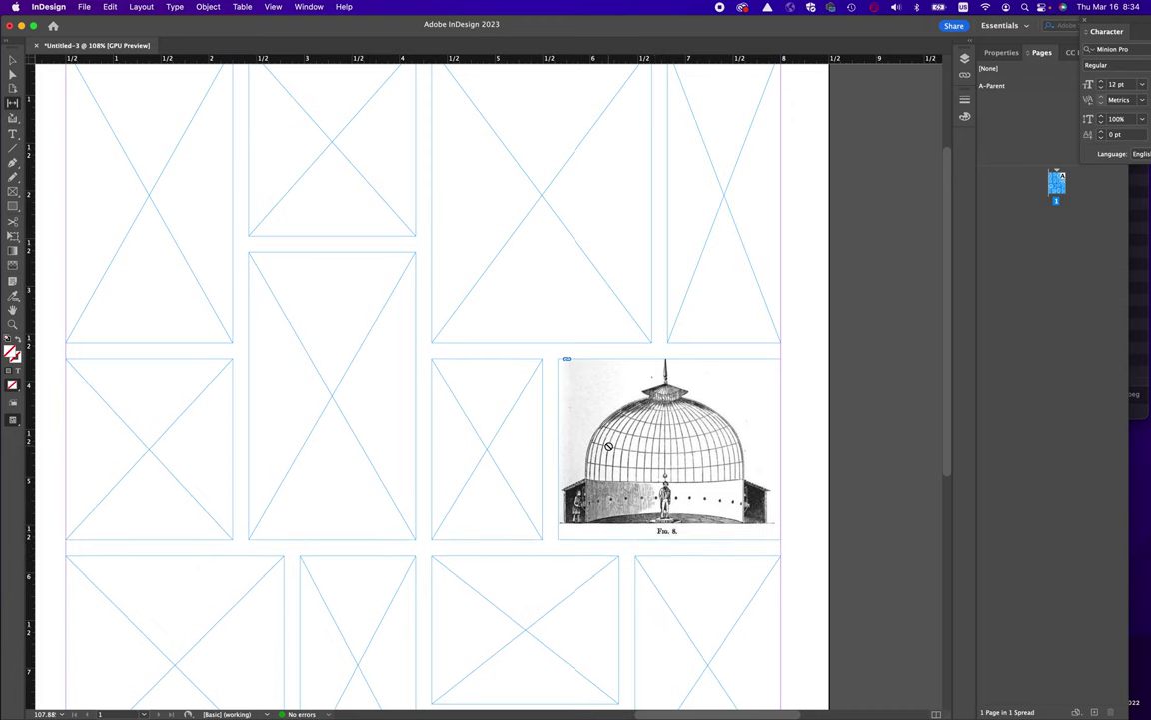
pyautogui.press('v')
pyautogui.click(575, 405)
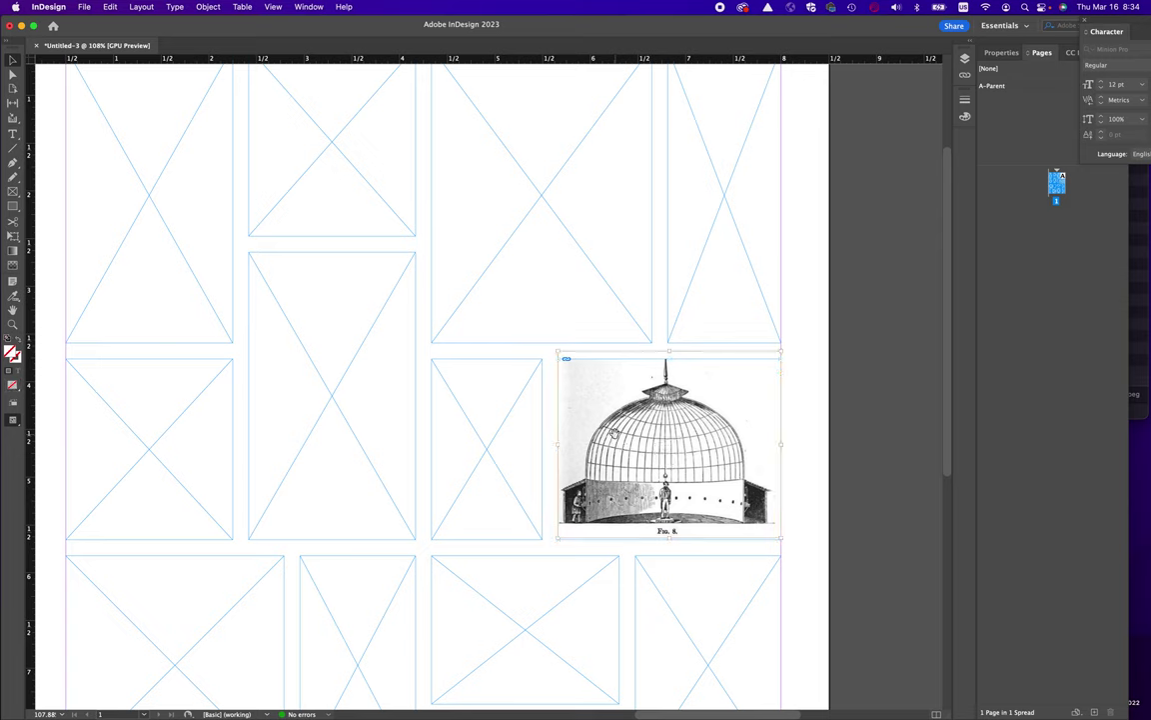
pyautogui.moveTo(586, 401); pyautogui.dragTo(656, 459)
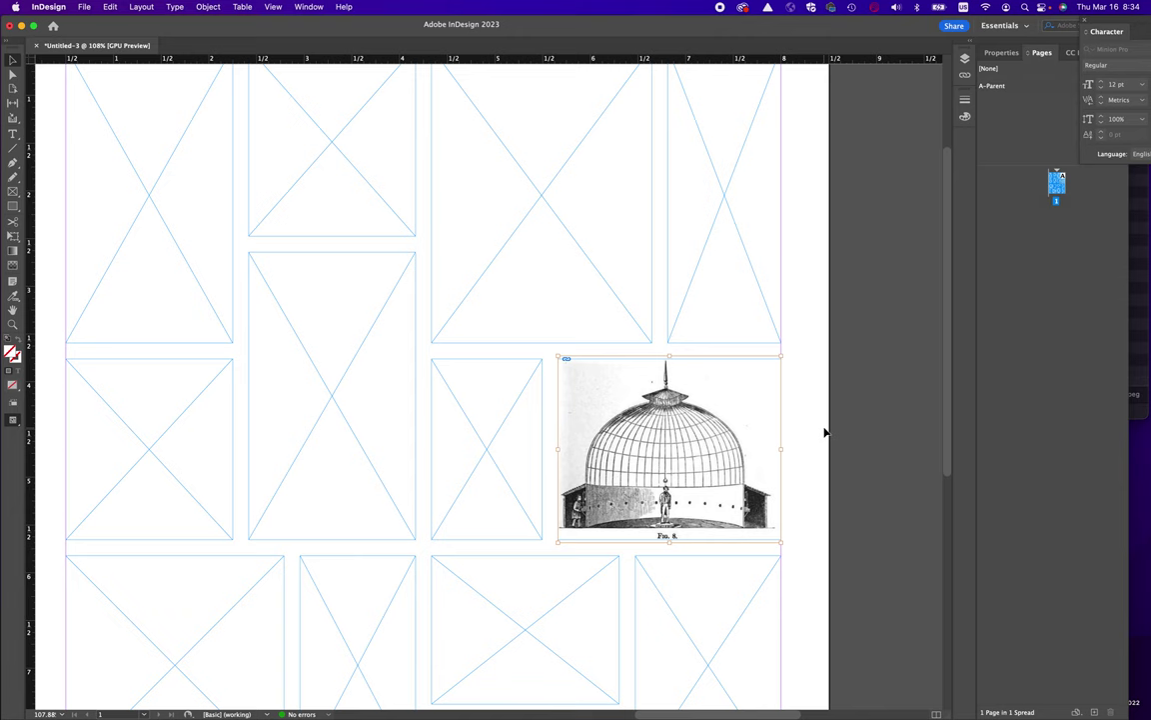
pyautogui.click(820, 430)
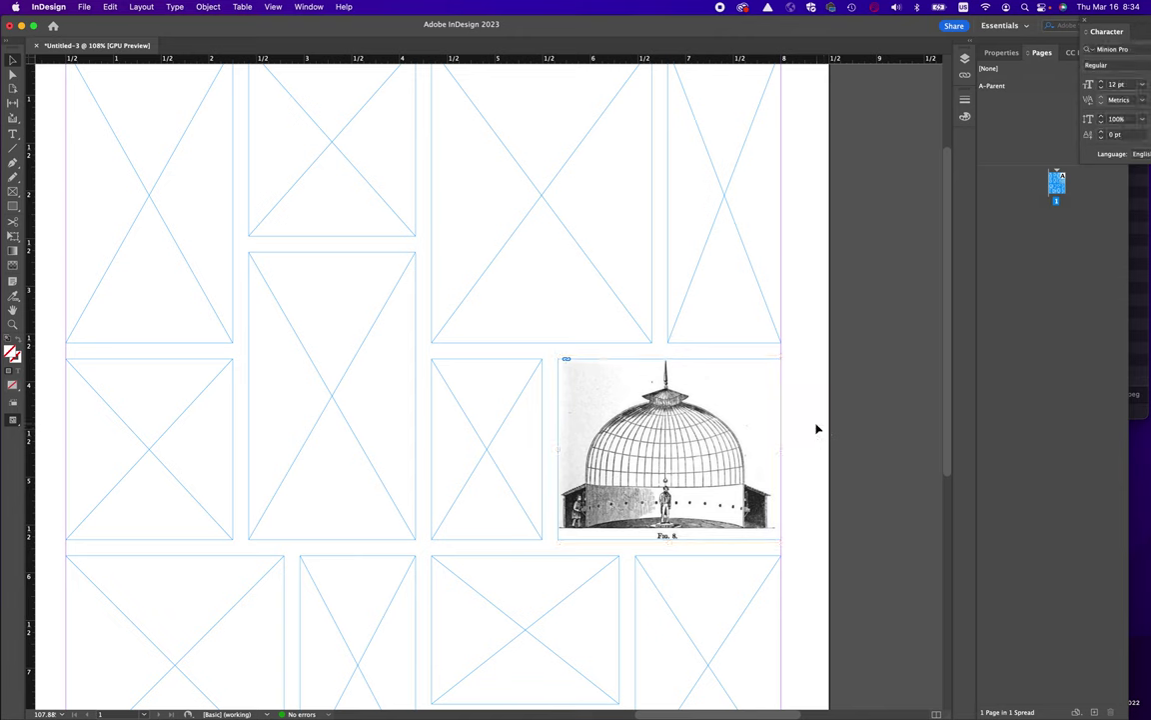
pyautogui.click(1132, 227)
# Step: Drag the Willeme photo-sculpting studio JPEG from Finder into the top third-column frame
pyautogui.click(960, 119)
pyautogui.moveTo(959, 119); pyautogui.dragTo(501, 211)
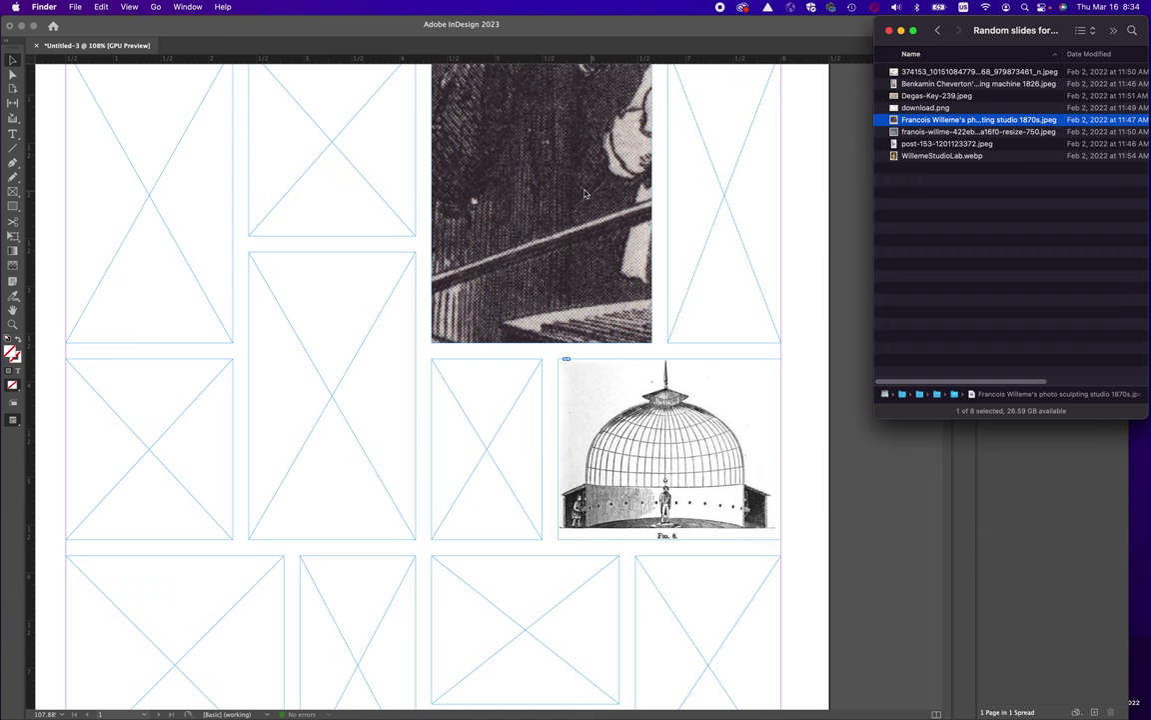
pyautogui.click(702, 224)
pyautogui.scroll(-5, 704, 229)
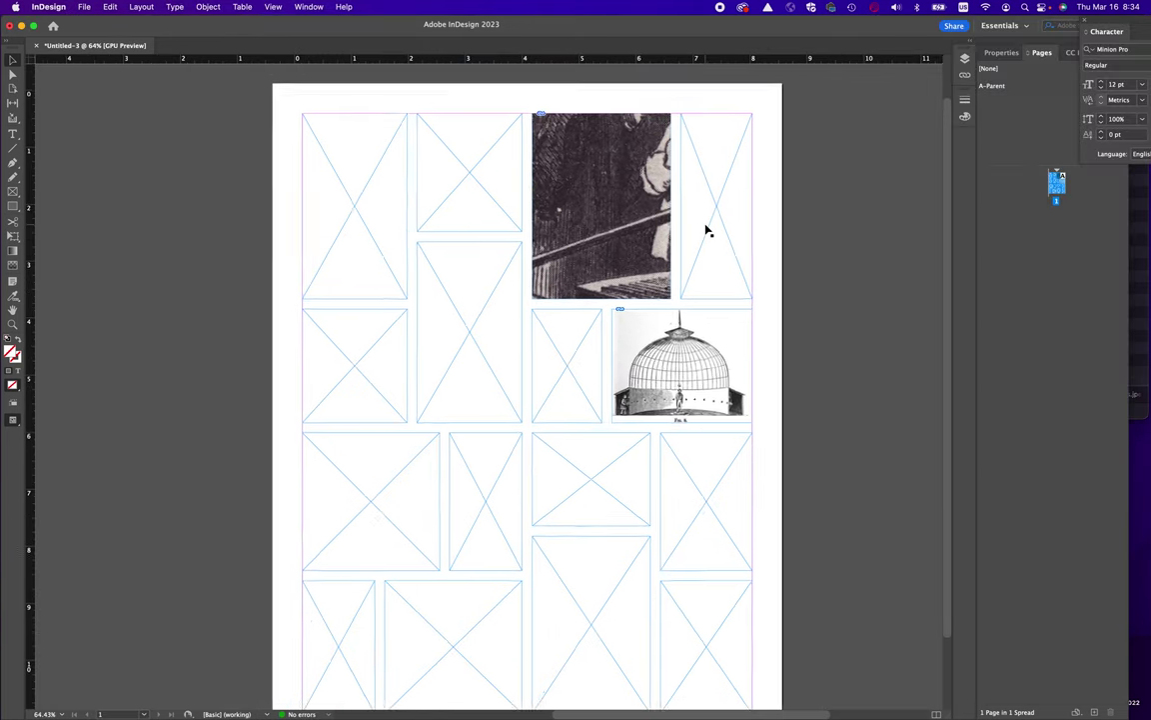
pyautogui.click(648, 186)
pyautogui.moveTo(599, 192)
pyautogui.mouseDown()
pyautogui.moveTo(498, 180)
pyautogui.moveTo(534, 192)
pyautogui.moveTo(635, 183)
pyautogui.moveTo(610, 205)
pyautogui.mouseUp()
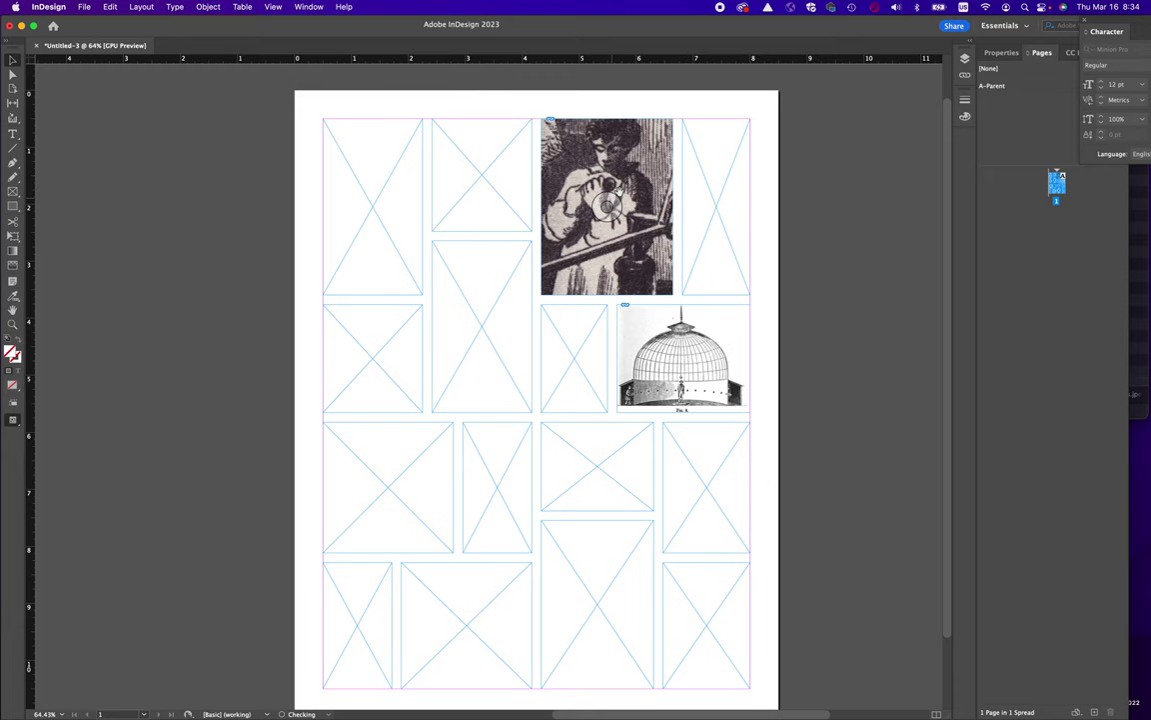
# Step: Apply Fitting > Fit Content Proportionally to the studio image frame
pyautogui.click(667, 250)
pyautogui.rightClick(670, 250)
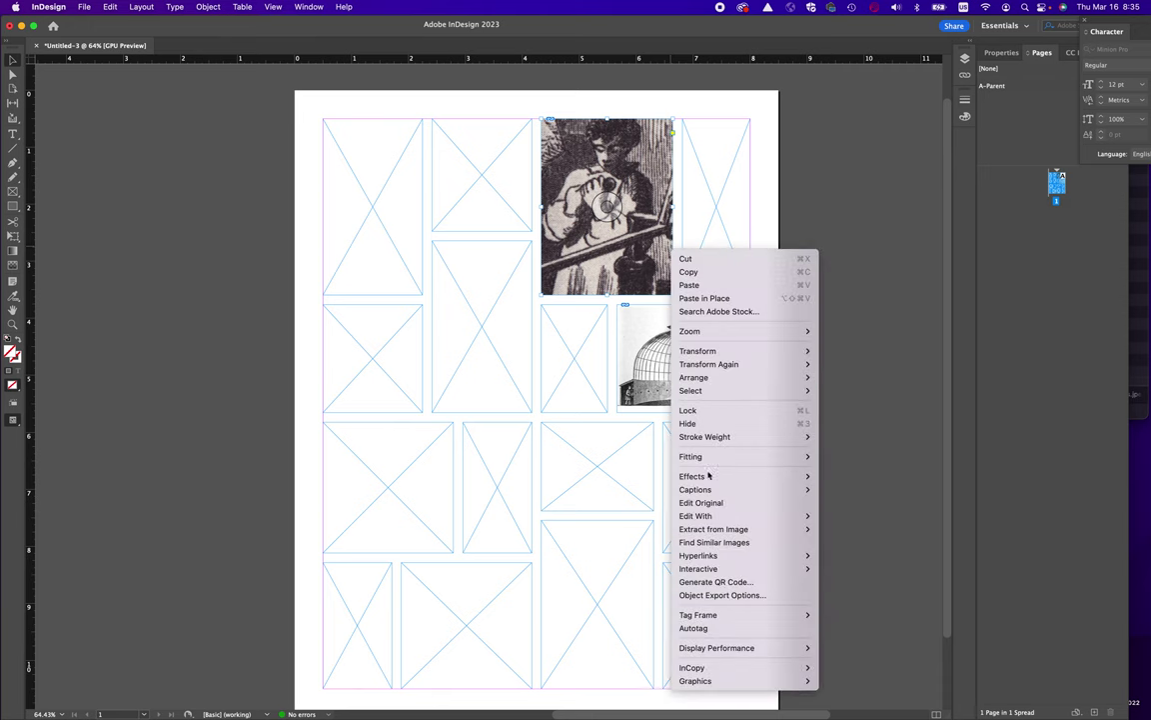
pyautogui.moveTo(760, 455)
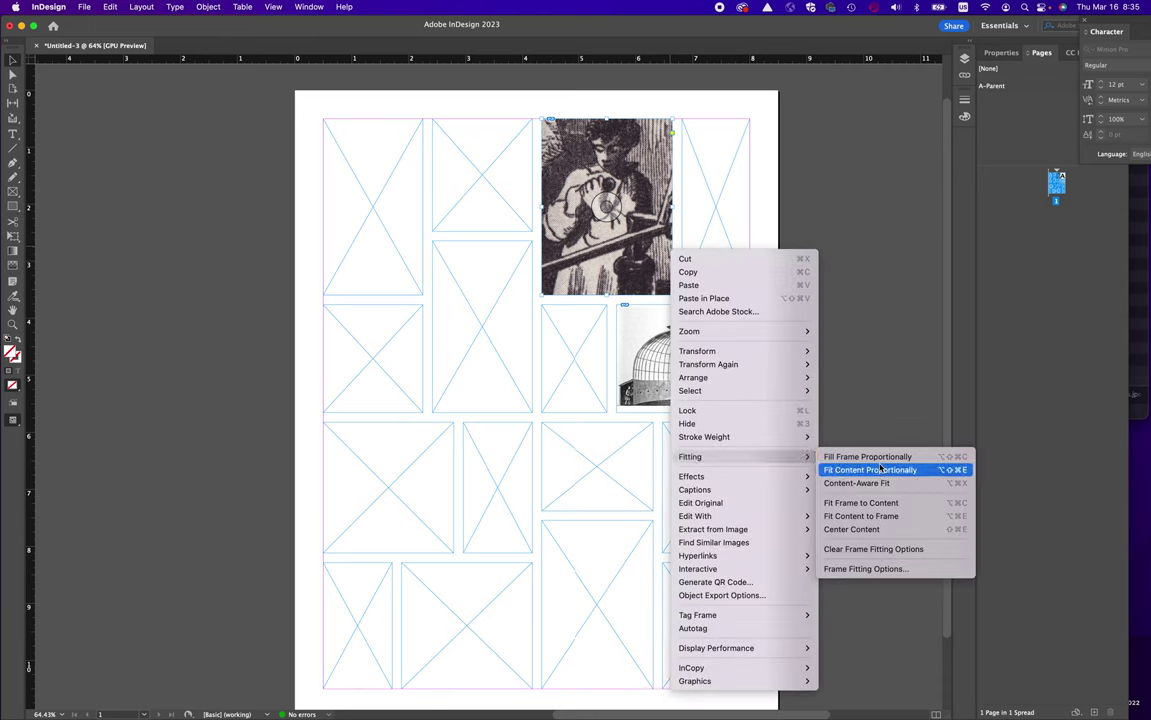
pyautogui.click(874, 457)
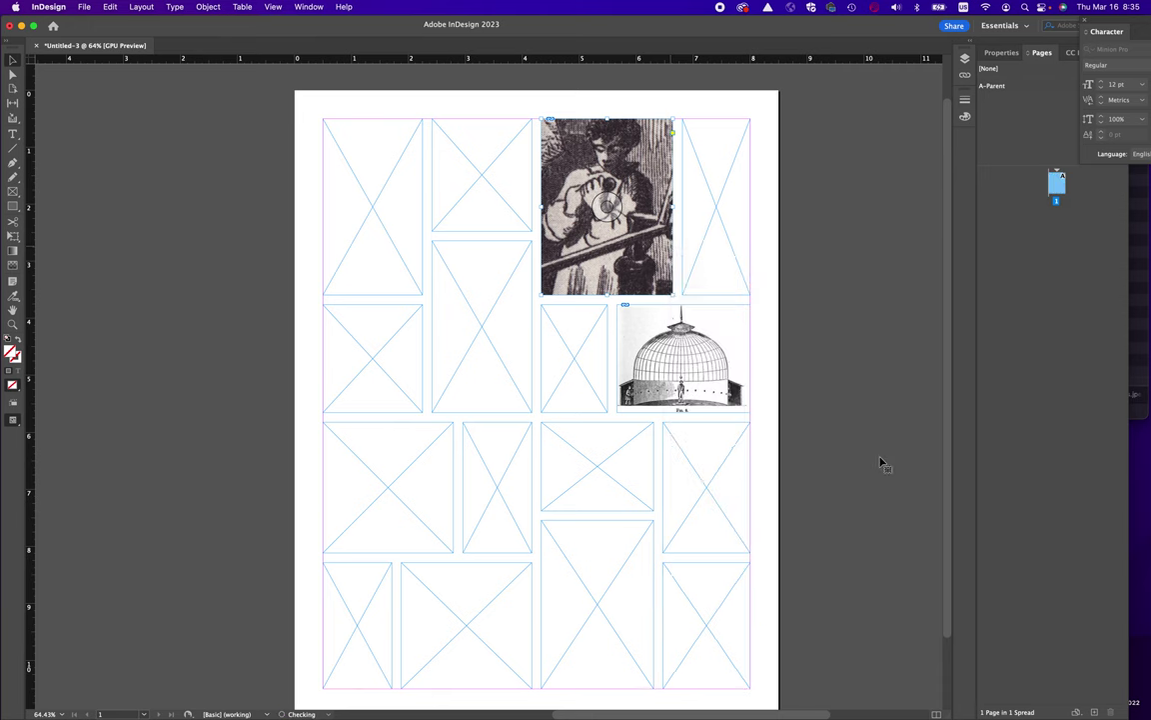
pyautogui.click(759, 196)
pyautogui.click(1144, 200)
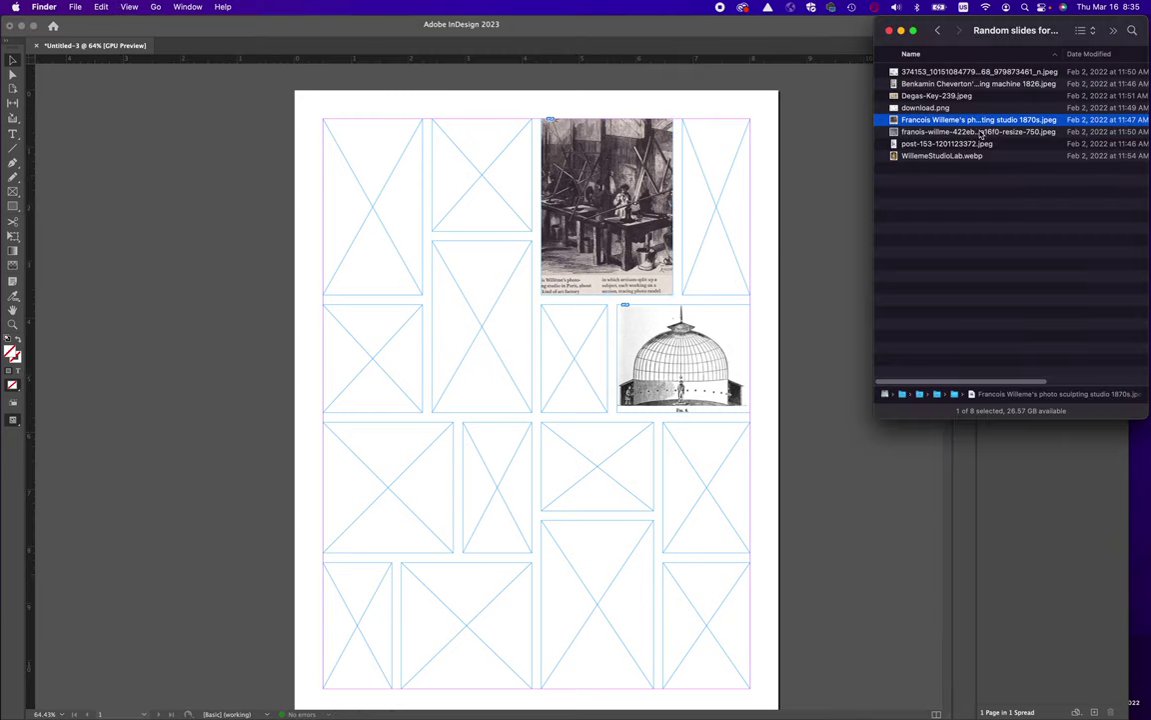
pyautogui.click(948, 132)
pyautogui.moveTo(948, 145); pyautogui.dragTo(489, 165)
pyautogui.moveTo(962, 96); pyautogui.dragTo(475, 330)
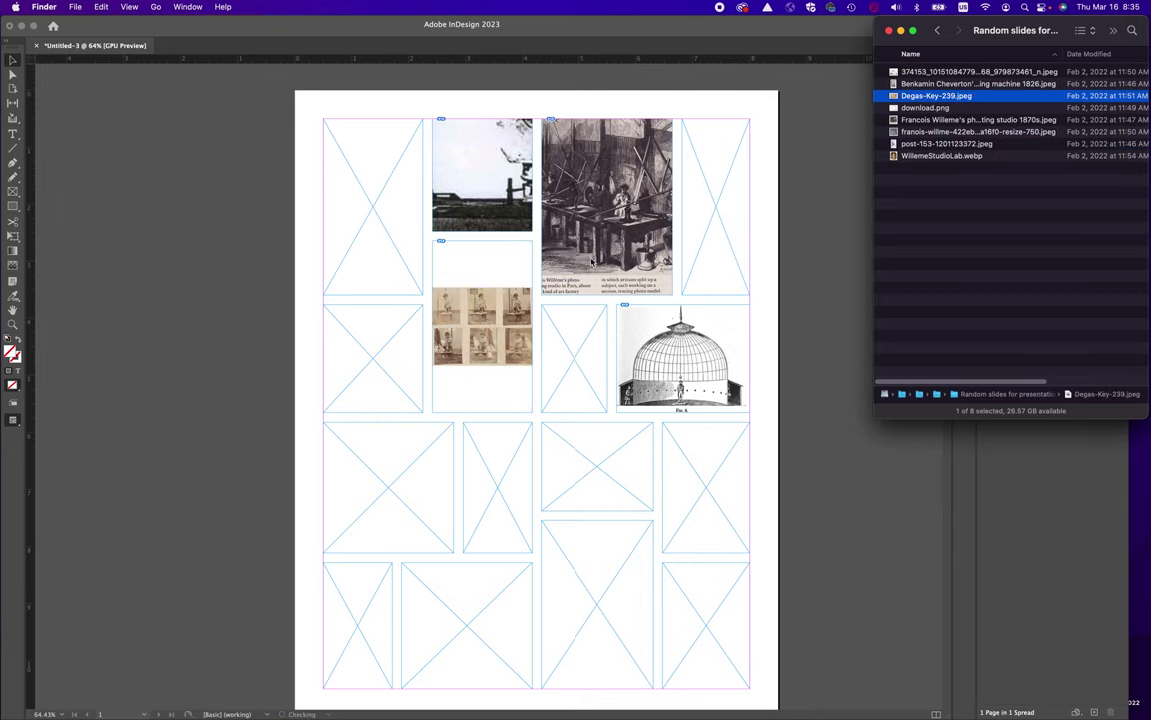
# Step: Fit the Degas-Key-239 photo to fill its frame proportionally
pyautogui.click(500, 263)
pyautogui.rightClick(488, 277)
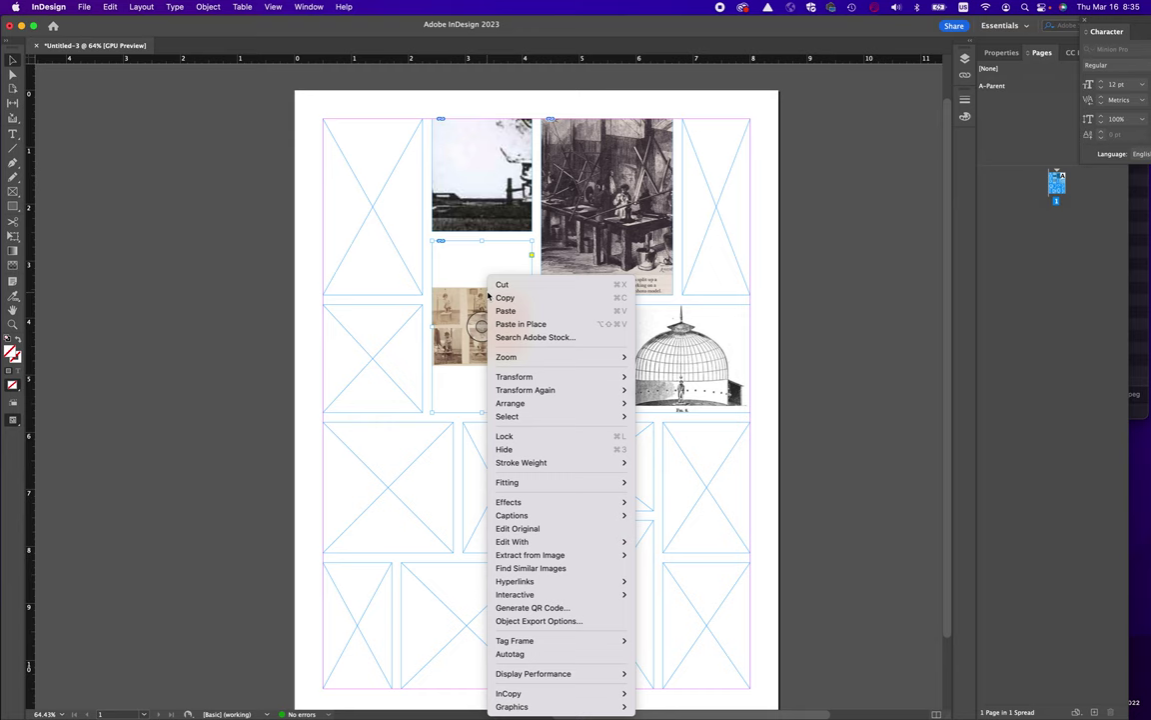
pyautogui.moveTo(525, 486)
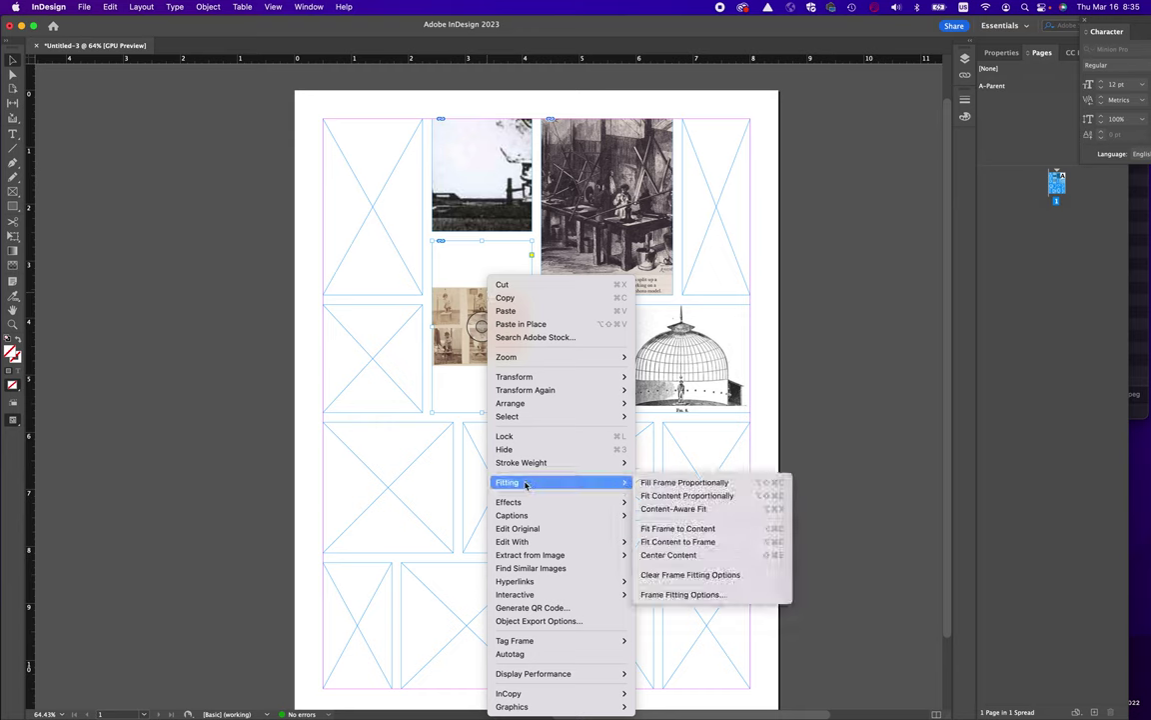
pyautogui.click(672, 483)
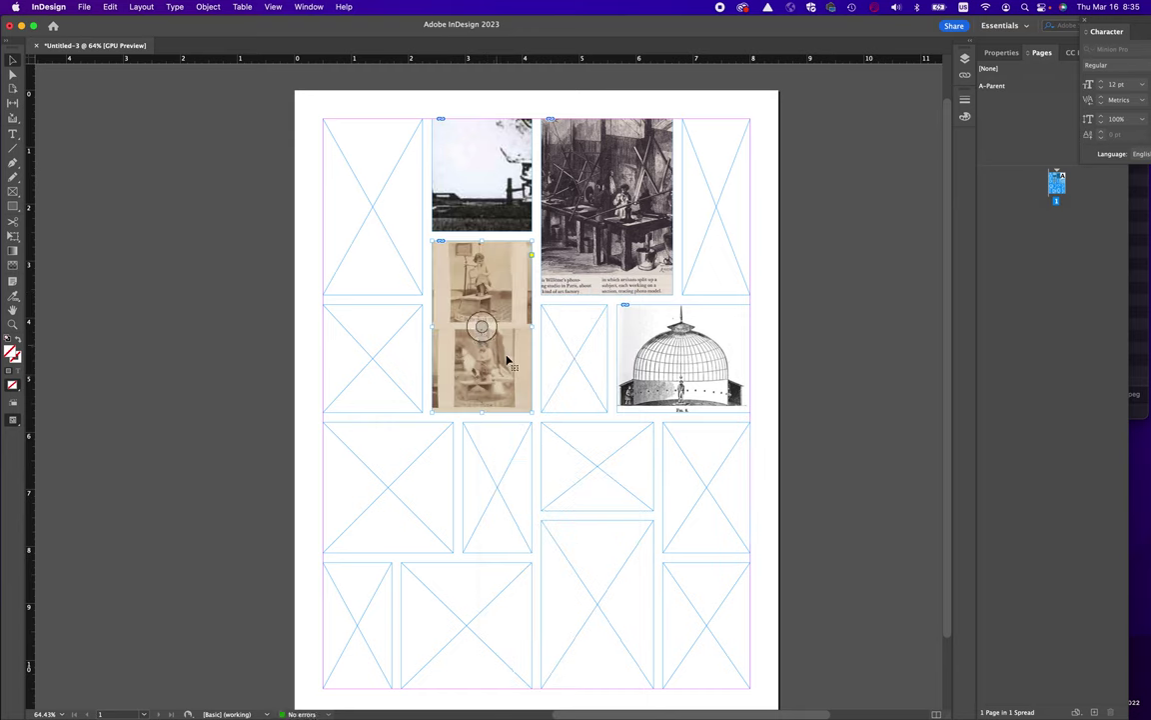
pyautogui.click(557, 373)
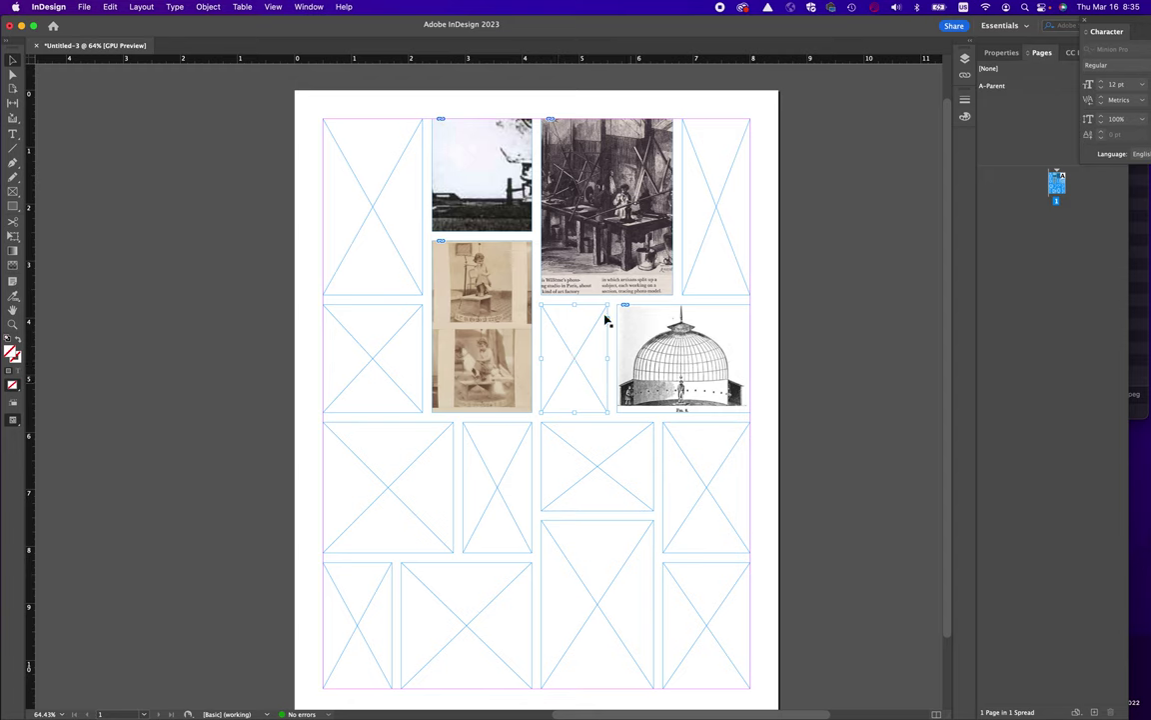